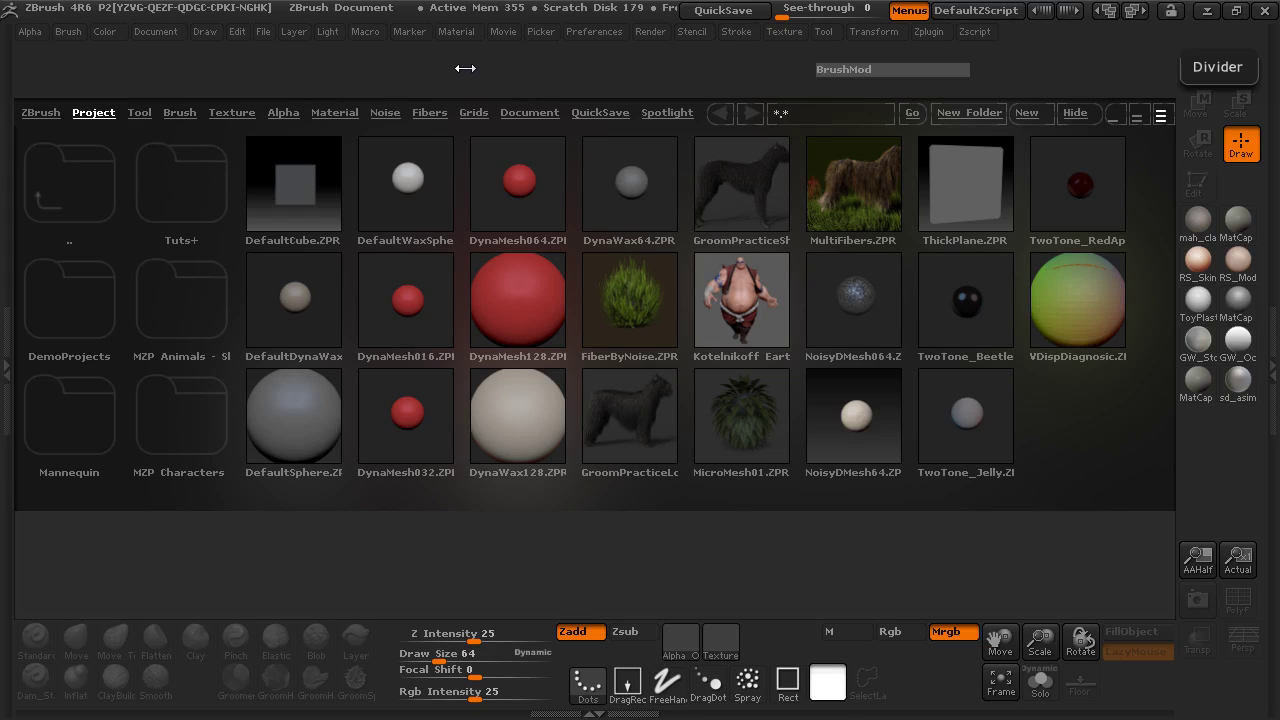
Open the barracuda project from the MZP Animals, Aquariam and Saltwater project folders
click(174, 320)
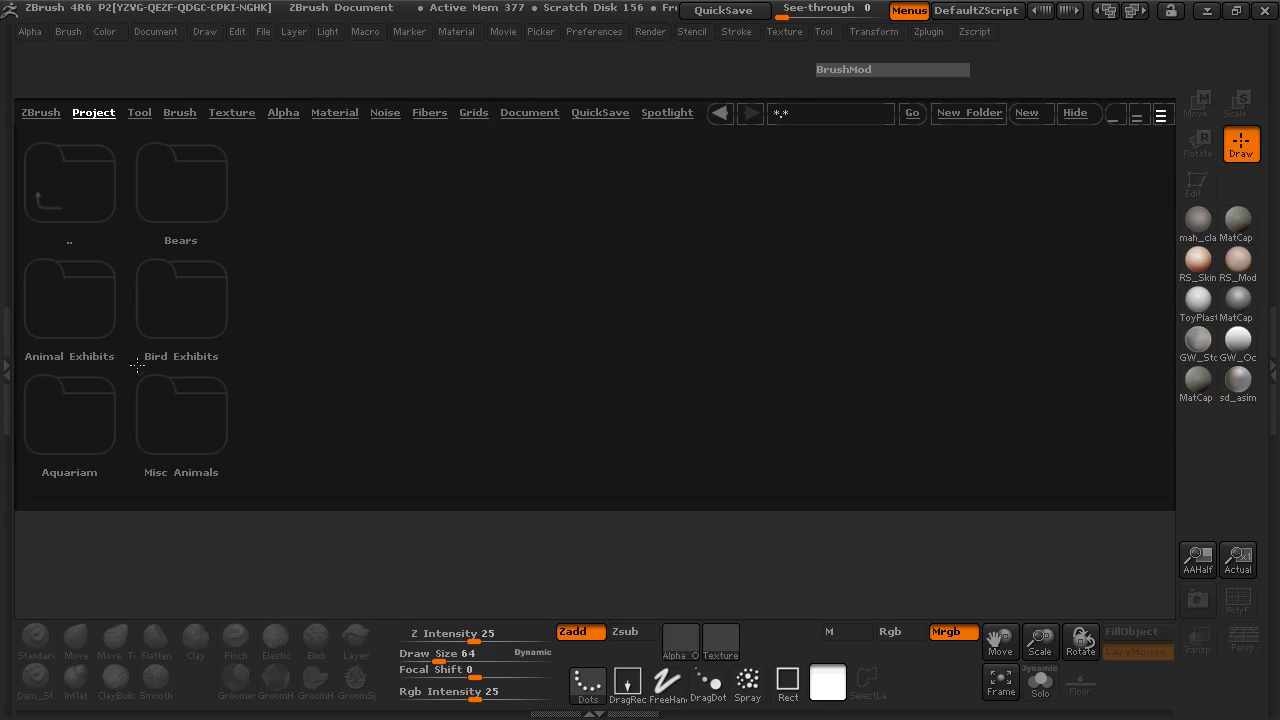
click(104, 396)
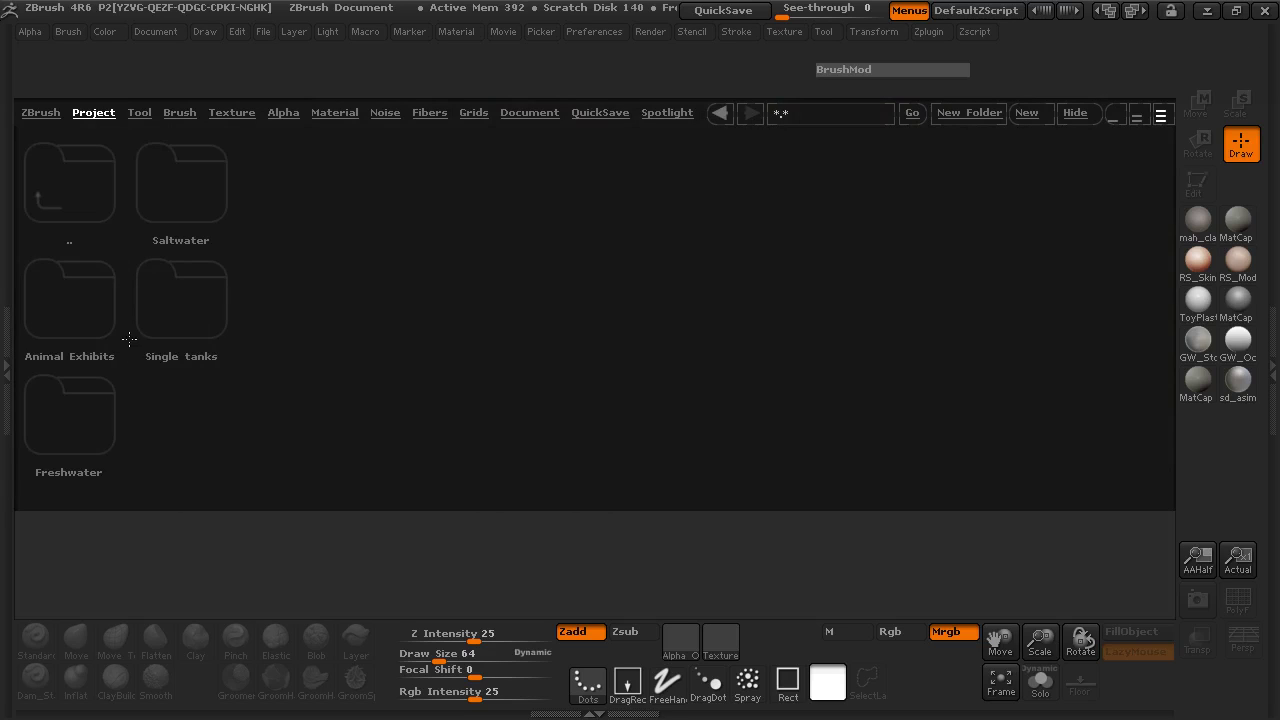
click(180, 185)
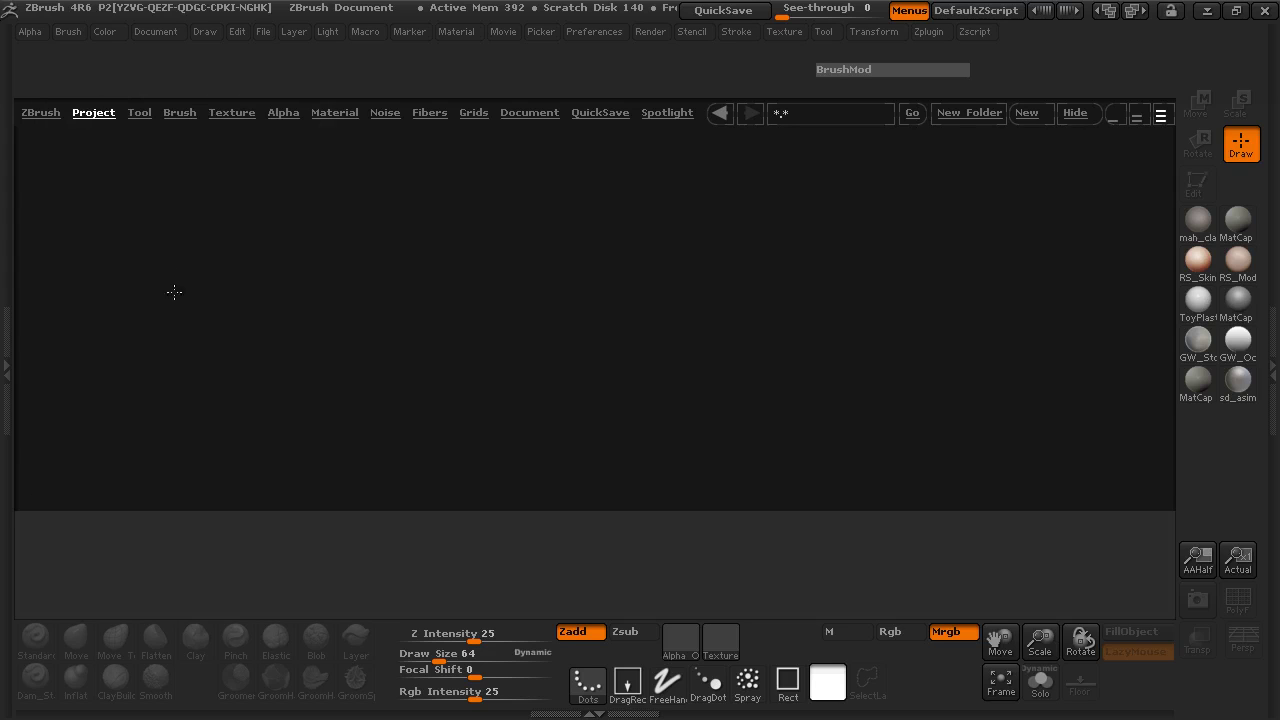
click(61, 313)
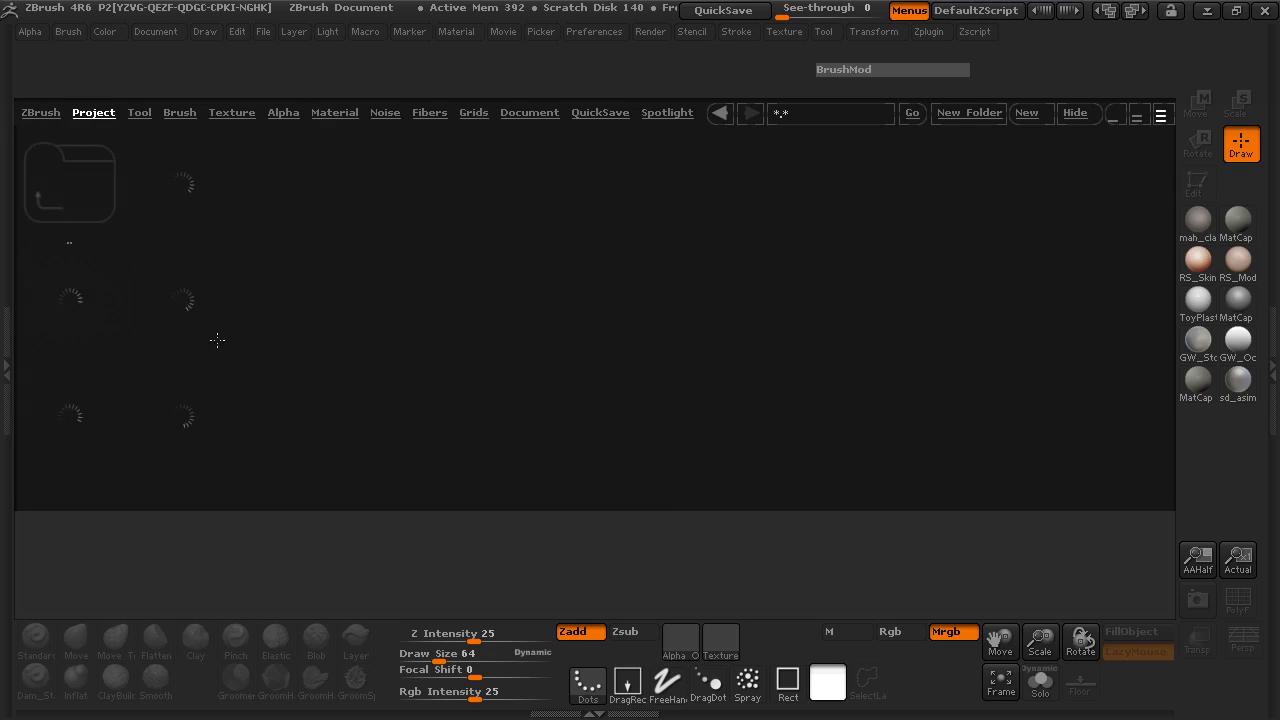
double_click(173, 314)
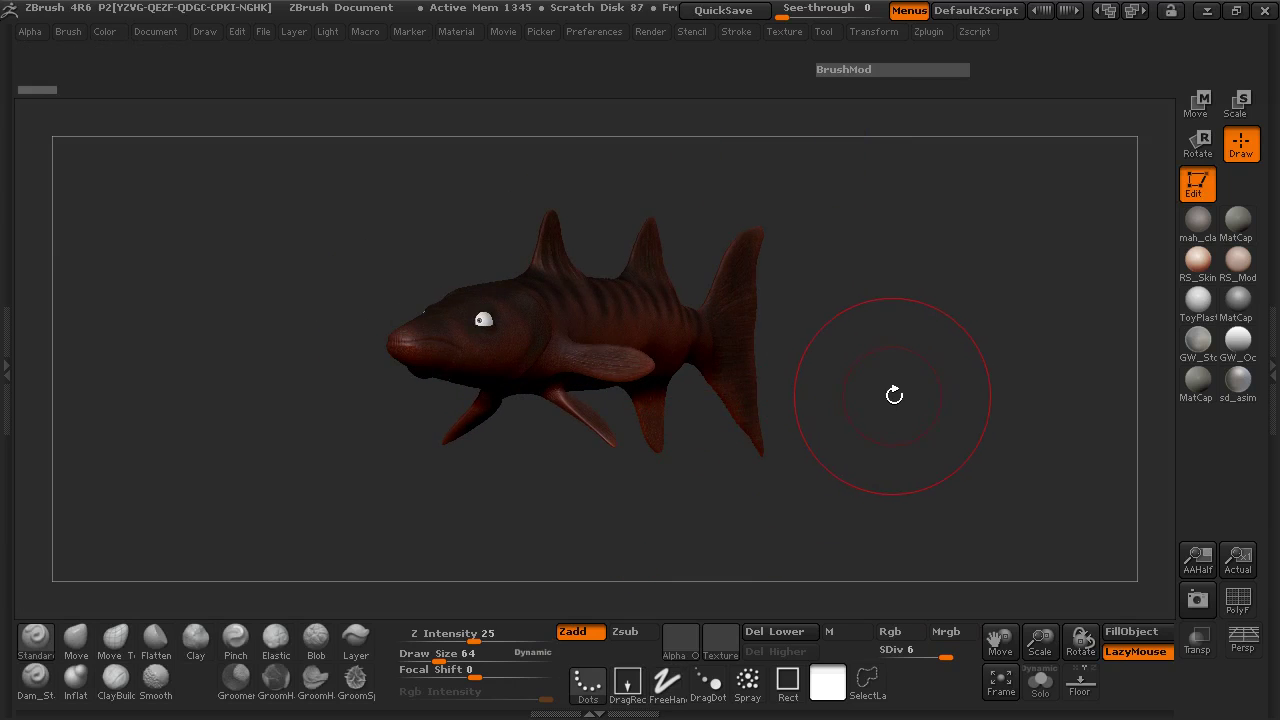
Select the Standard brush and shade the barracuda with the Toy Plastic material
mouse_move(906, 389)
mouse_down()
mouse_move(894, 391)
mouse_move(939, 409)
mouse_move(886, 406)
mouse_move(931, 414)
mouse_up()
key(b)
key(s)
key(t)
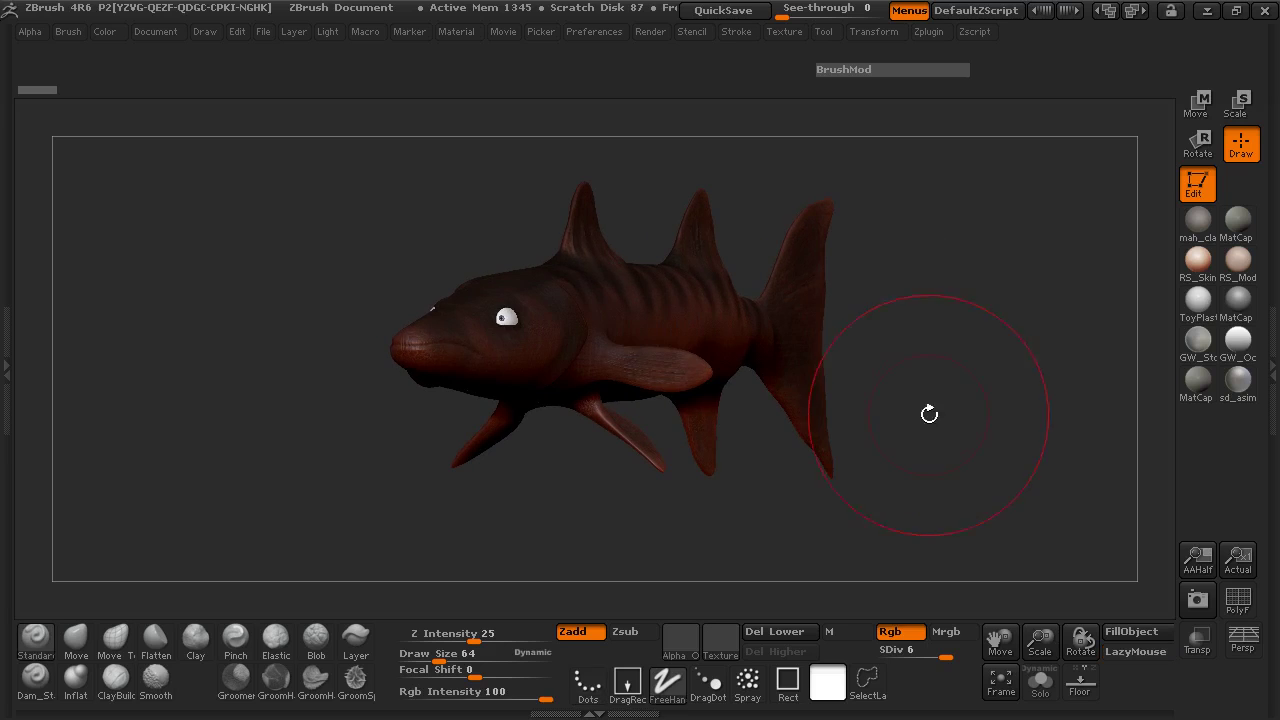
drag(932, 365, 830, 330)
click(1198, 299)
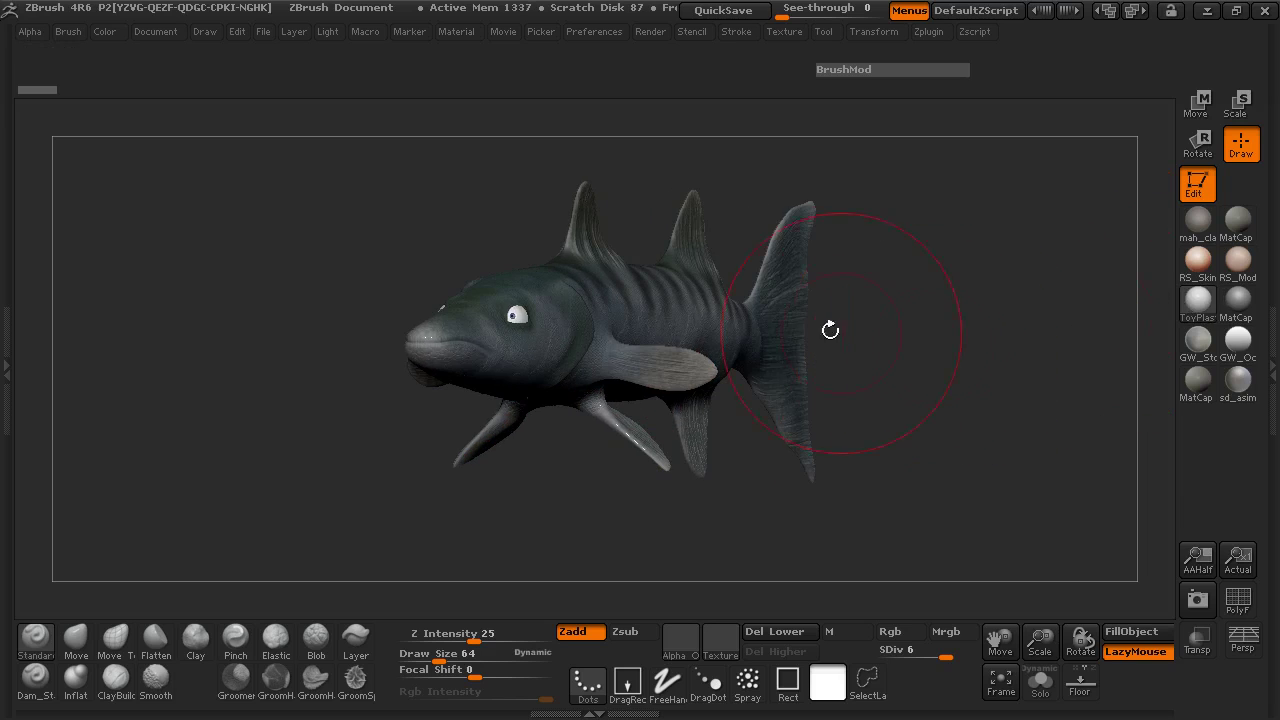
Reduce the brush's Draw Size to 25
mouse_move(706, 314)
mouse_down()
mouse_move(736, 321)
mouse_move(720, 320)
mouse_up()
key(space)
mouse_move(832, 330)
mouse_down()
mouse_move(911, 341)
mouse_move(563, 463)
mouse_move(848, 455)
mouse_move(500, 457)
mouse_move(491, 471)
mouse_up()
mouse_move(330, 470)
mouse_down()
mouse_move(287, 463)
mouse_move(349, 449)
mouse_move(260, 443)
mouse_move(224, 470)
mouse_move(260, 445)
mouse_up()
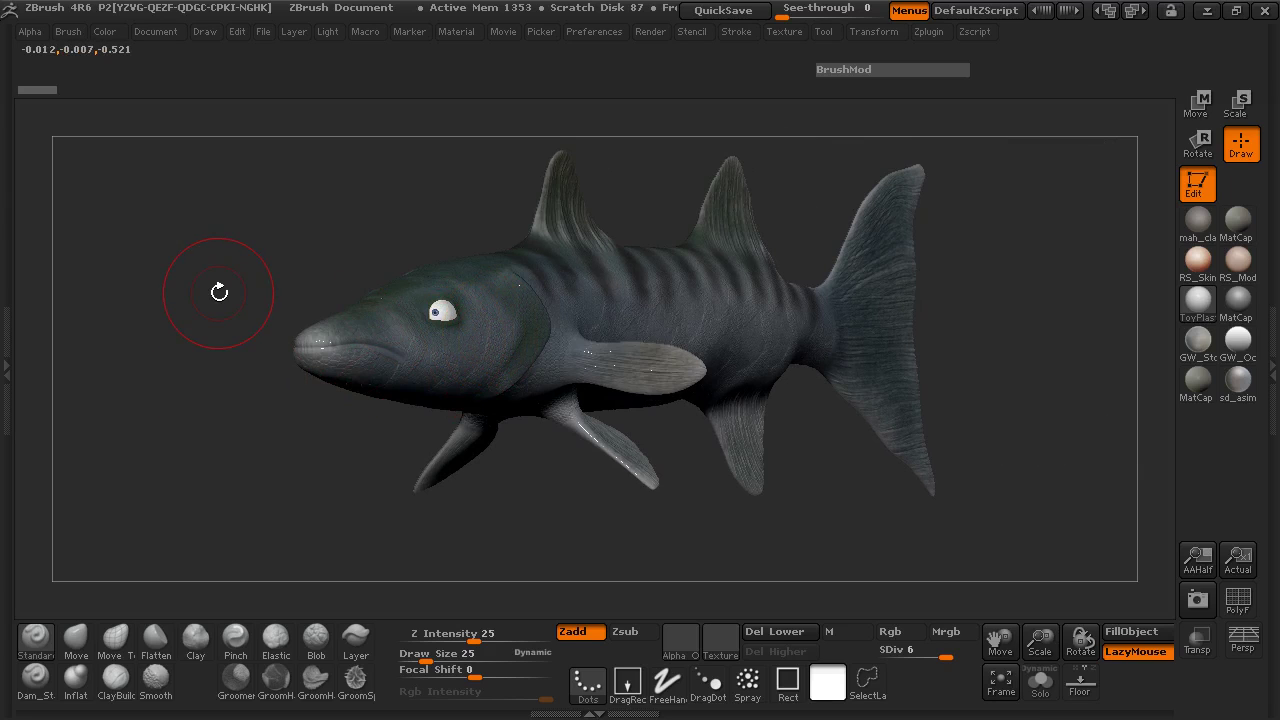
Examine the barracuda's head, fins and striped body from slightly different angles
drag(189, 260, 274, 289)
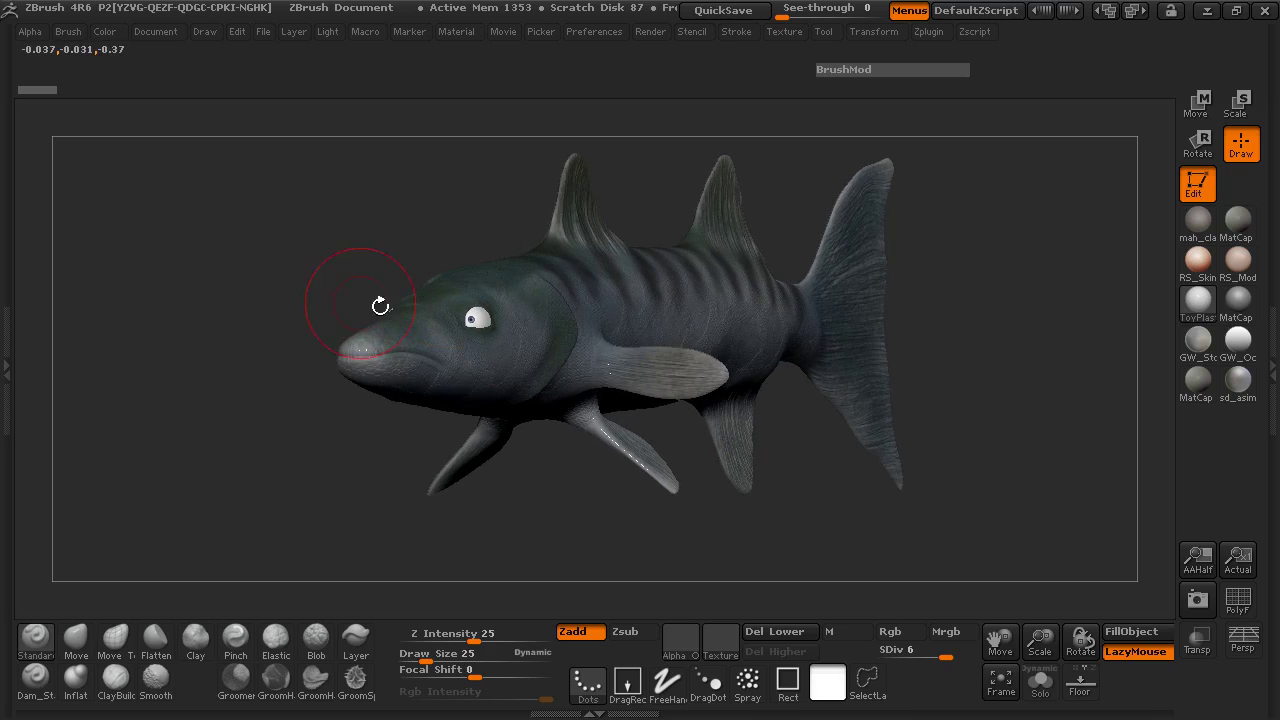
drag(346, 277, 280, 286)
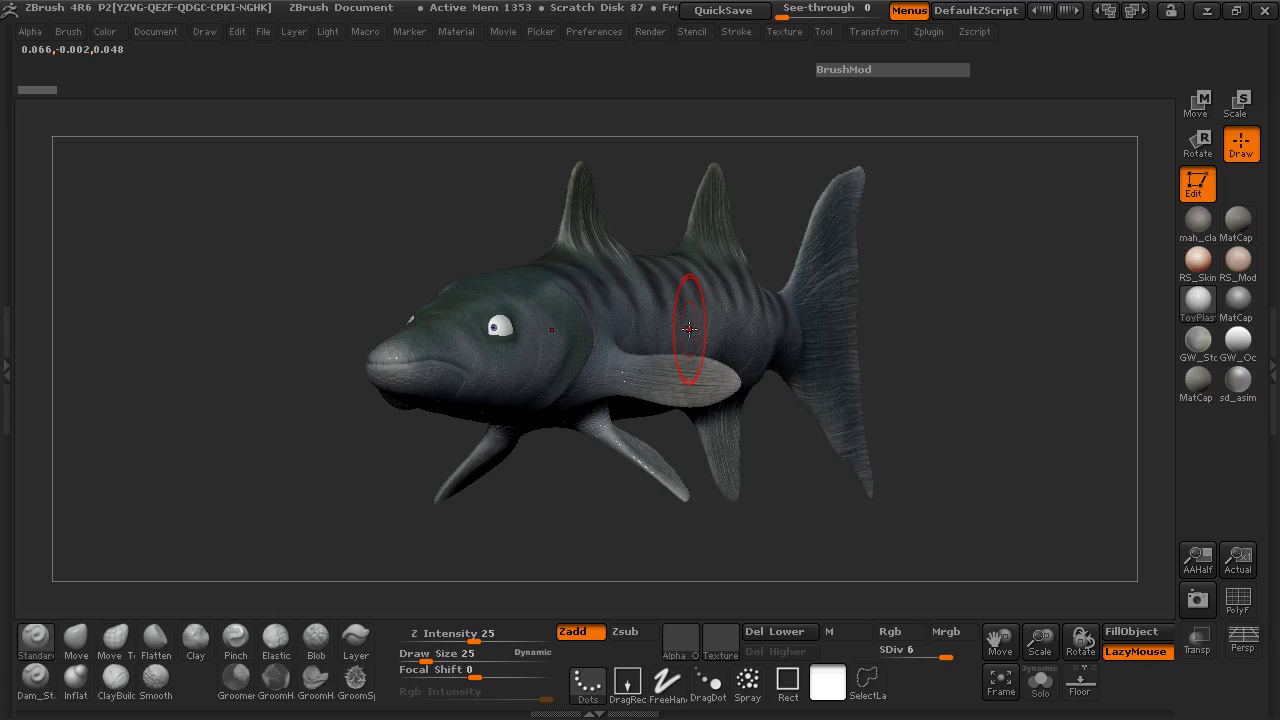
mouse_move(306, 294)
mouse_down()
mouse_move(294, 297)
mouse_move(322, 312)
mouse_up()
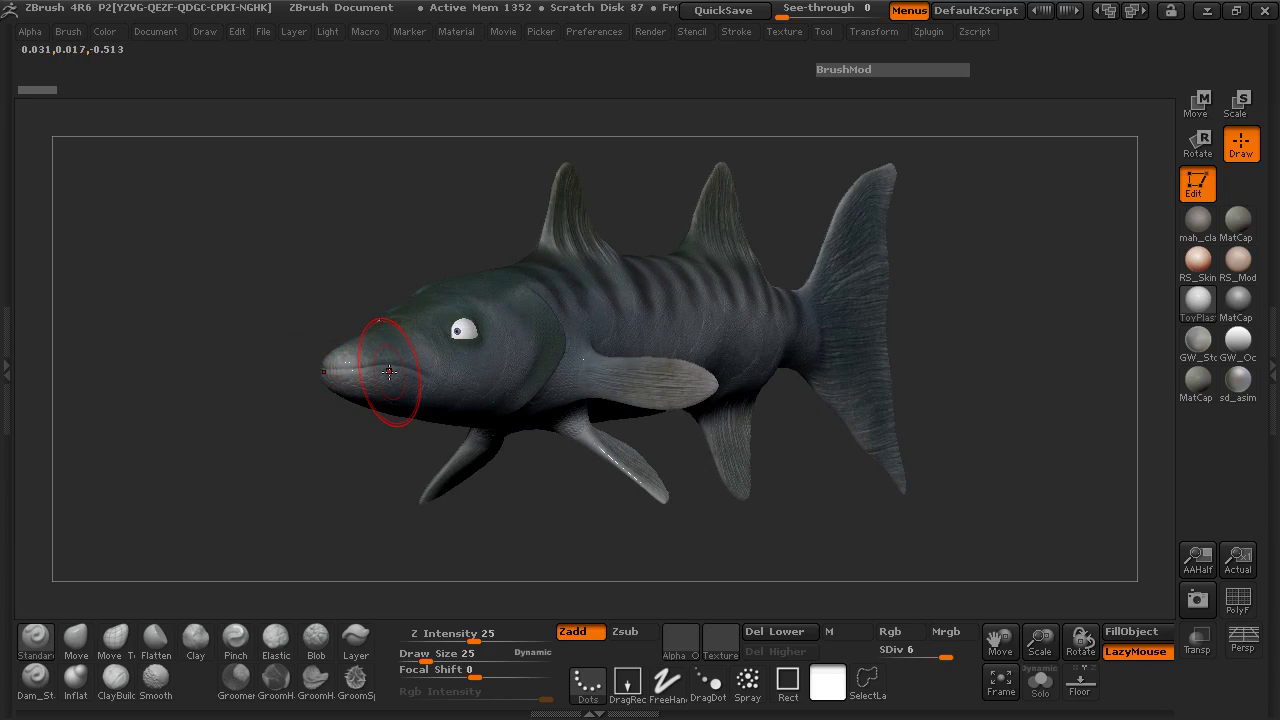
mouse_move(243, 349)
mouse_down()
mouse_move(325, 340)
mouse_move(264, 323)
mouse_up()
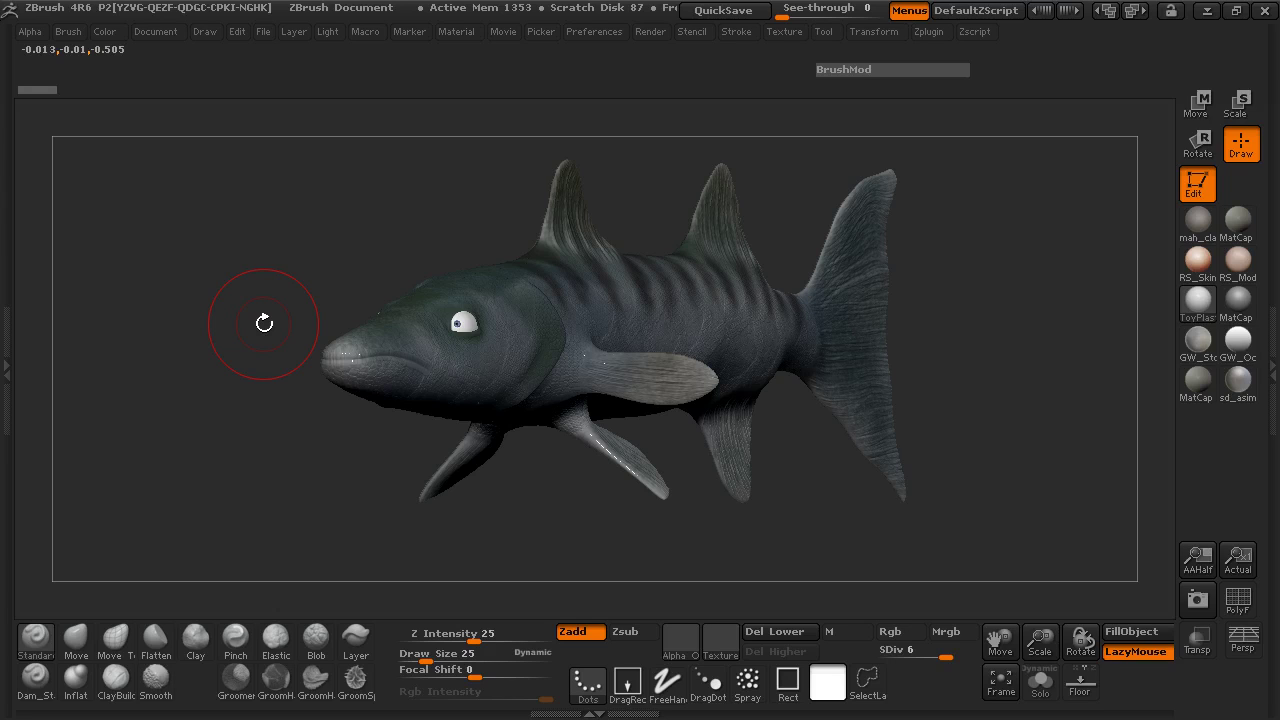
drag(250, 271, 245, 273)
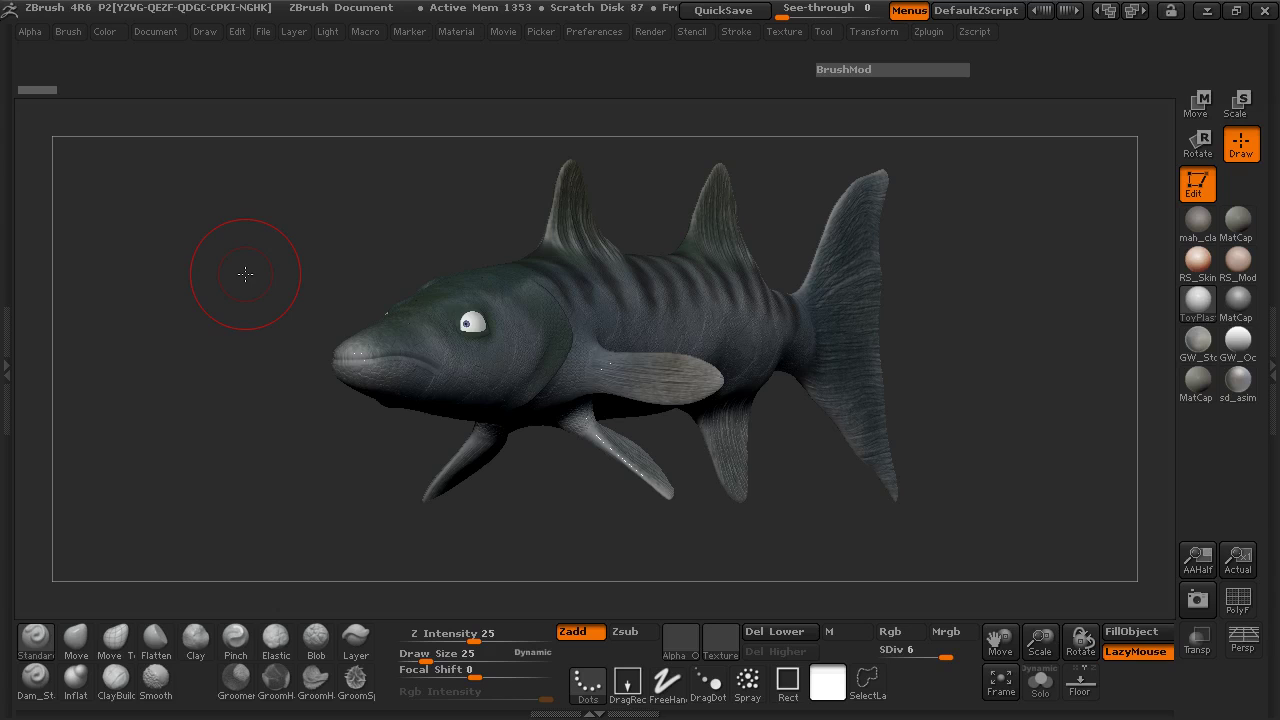
mouse_move(245, 276)
mouse_down()
mouse_move(254, 234)
mouse_move(255, 279)
mouse_up()
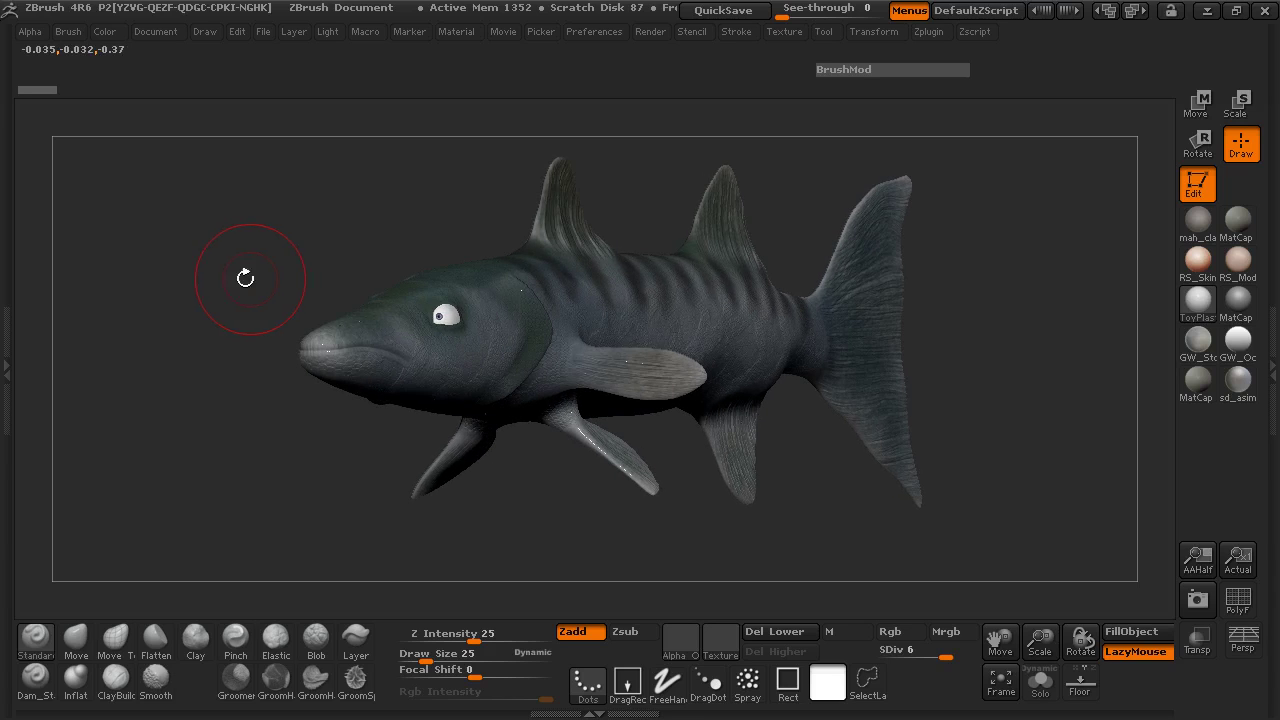
drag(255, 279, 210, 280)
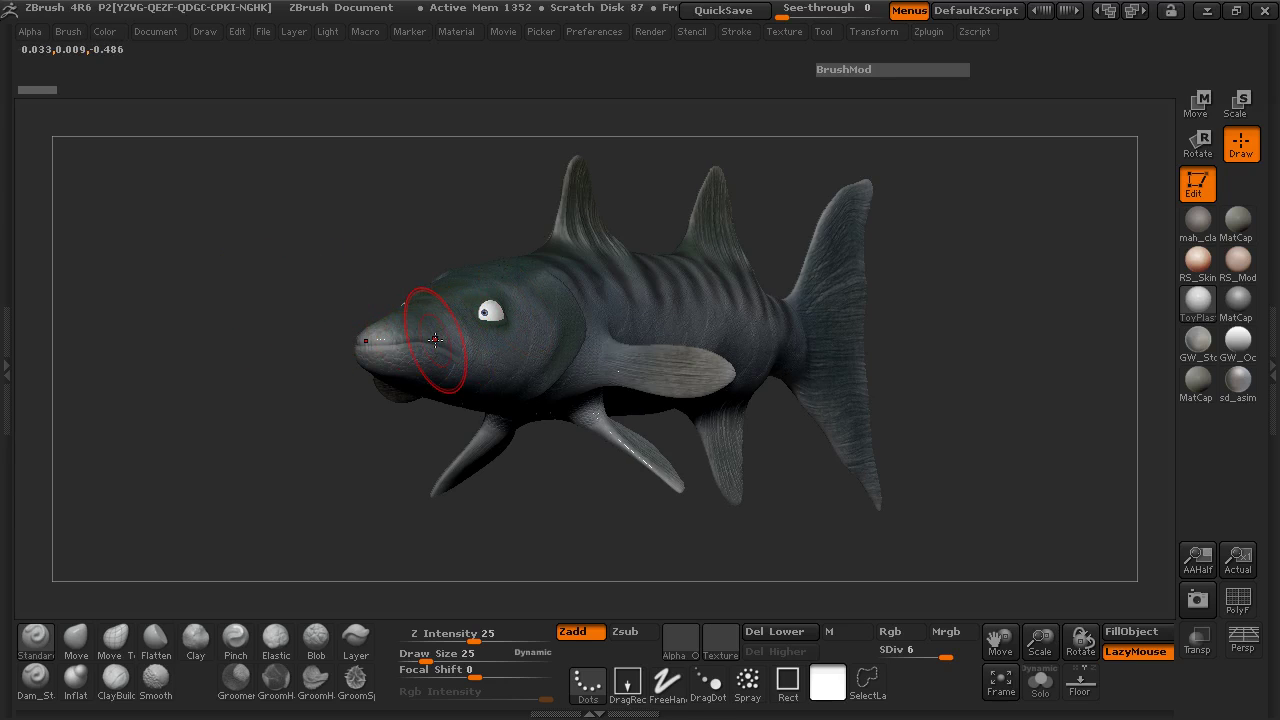
drag(300, 300, 283, 306)
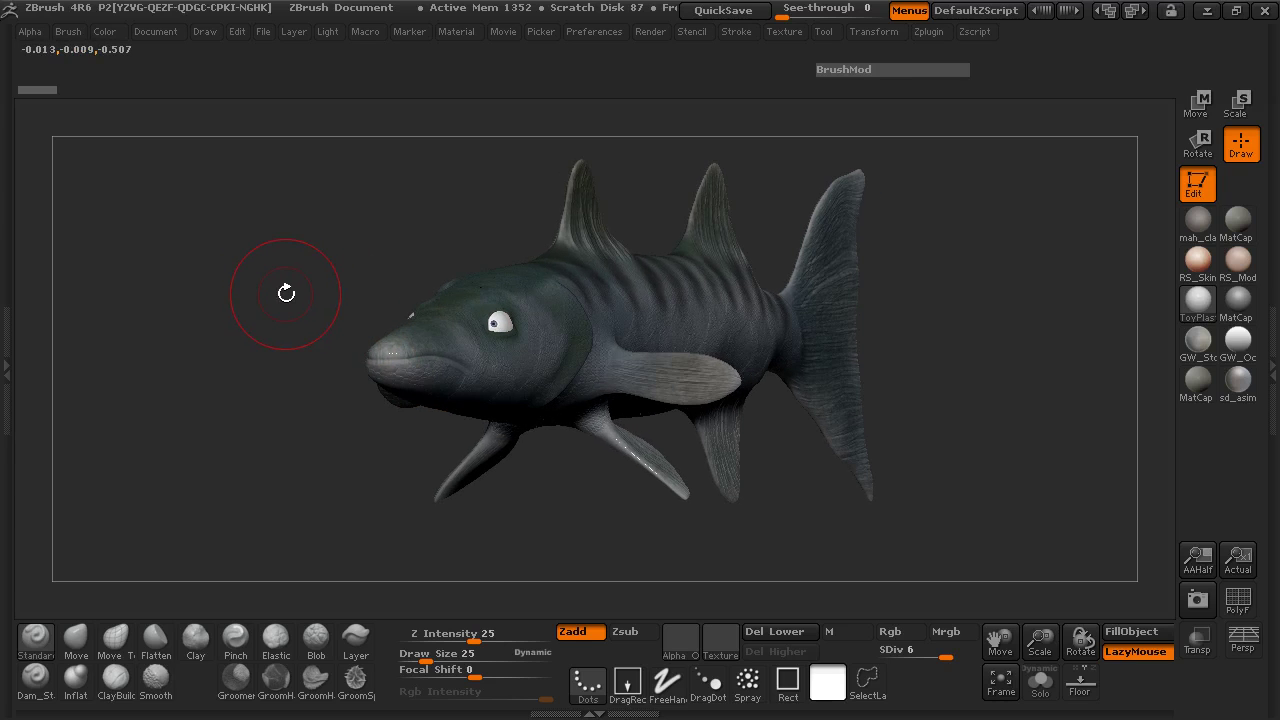
Select the BarracudaFinal subtool and hide the PM3D_Sphere3D_1 eye spheres
click(8, 333)
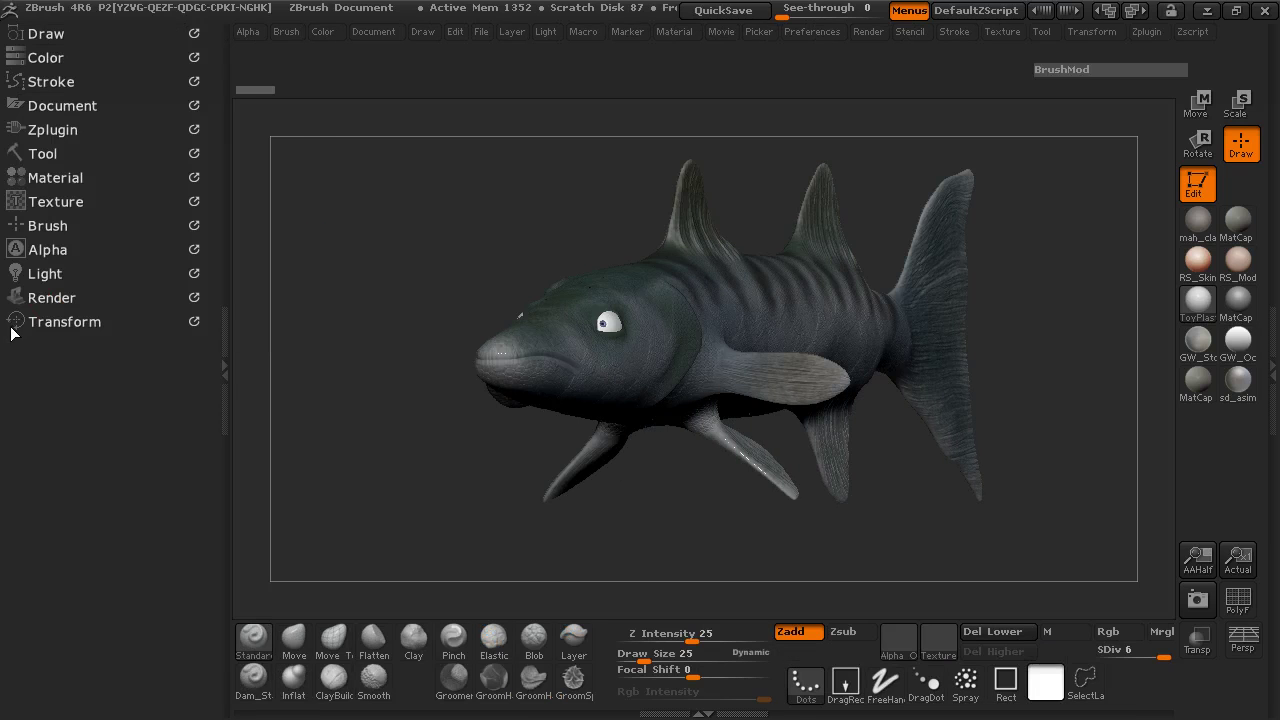
click(48, 155)
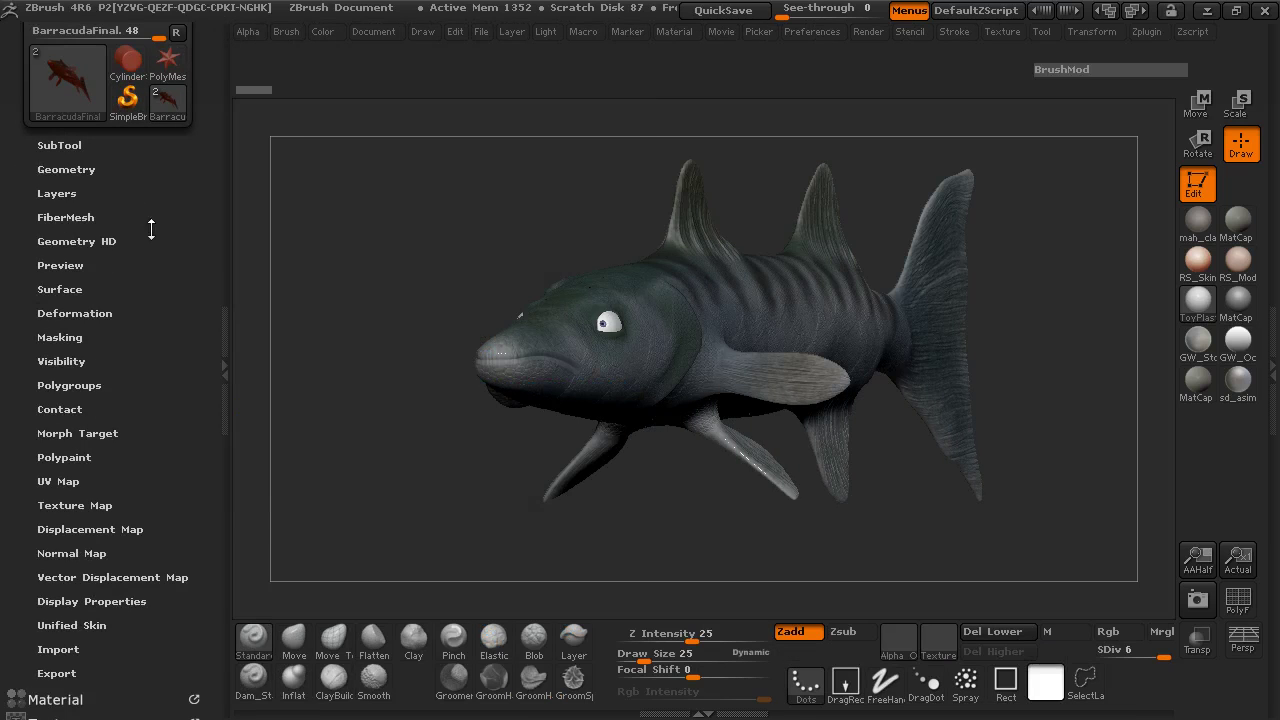
click(69, 151)
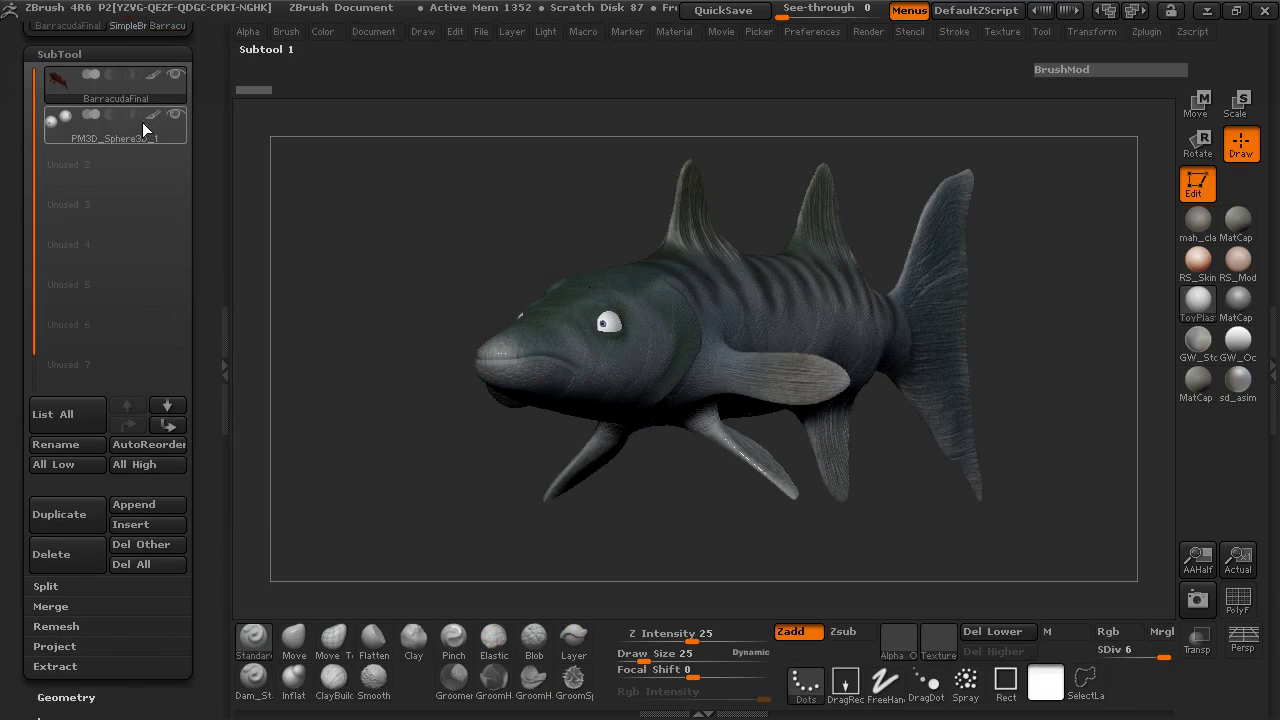
click(115, 85)
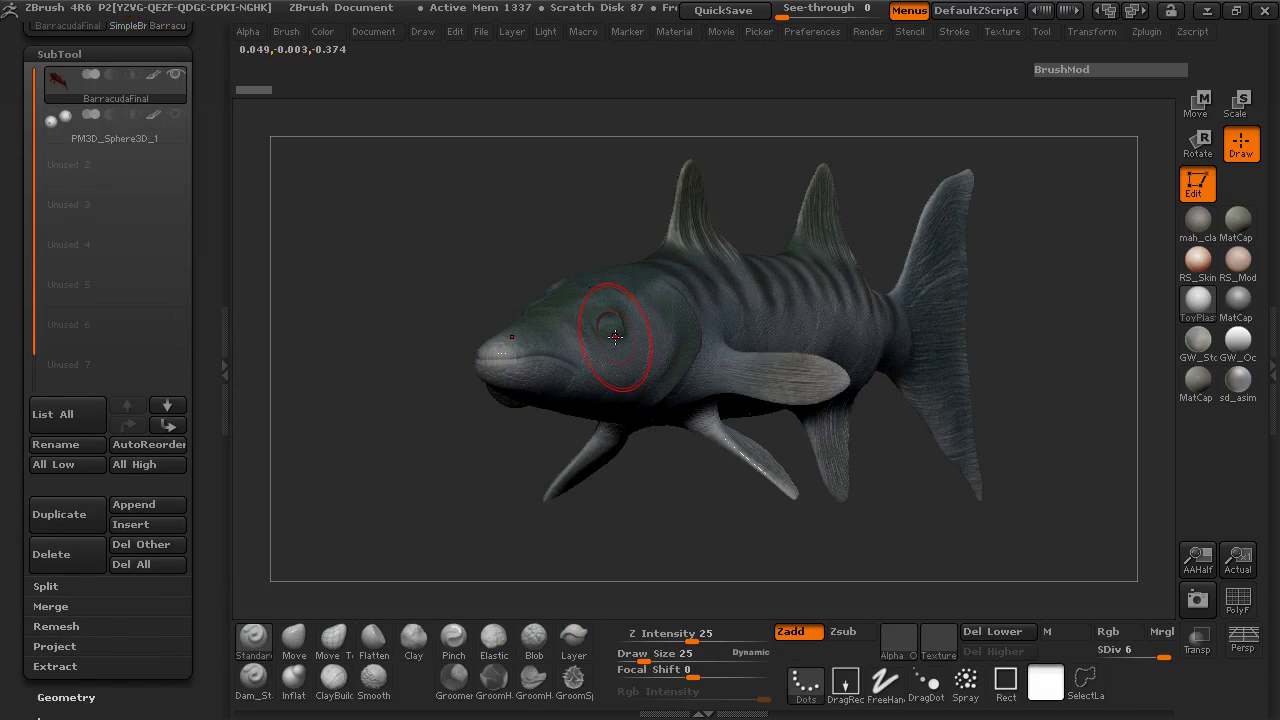
Duplicate the BarracudaFinal subtool
mouse_move(84, 152)
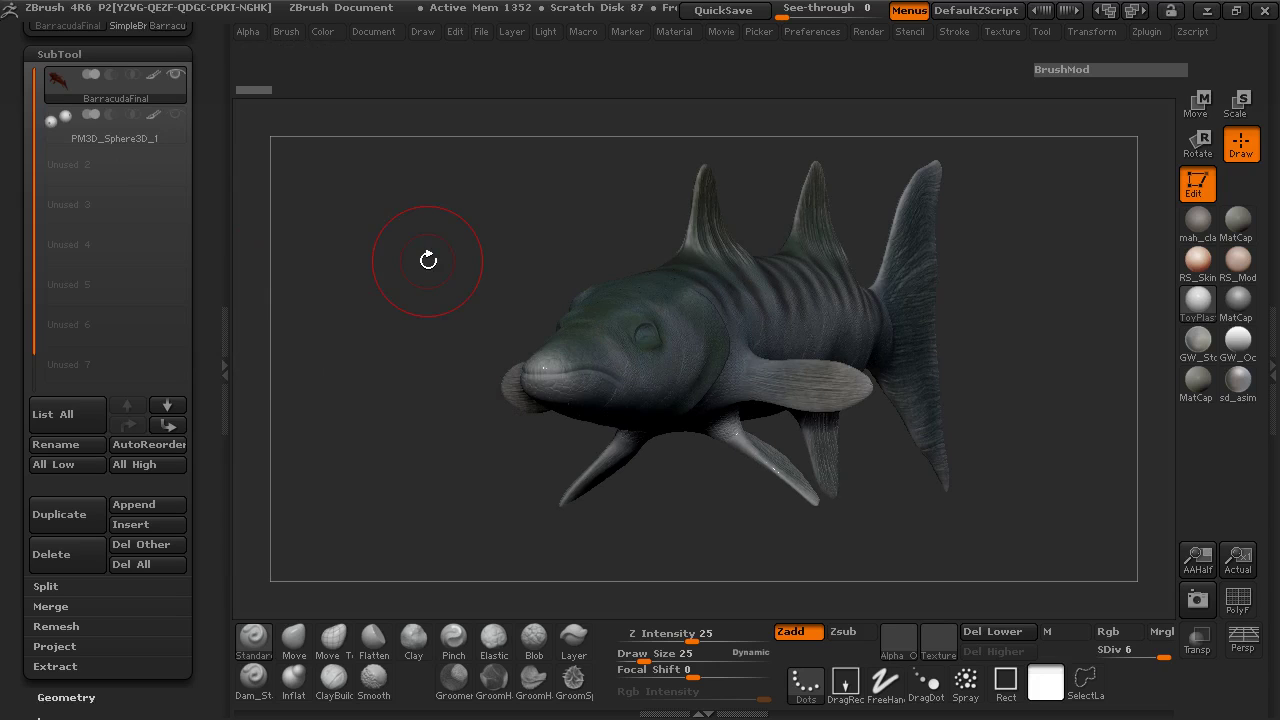
mouse_move(59, 77)
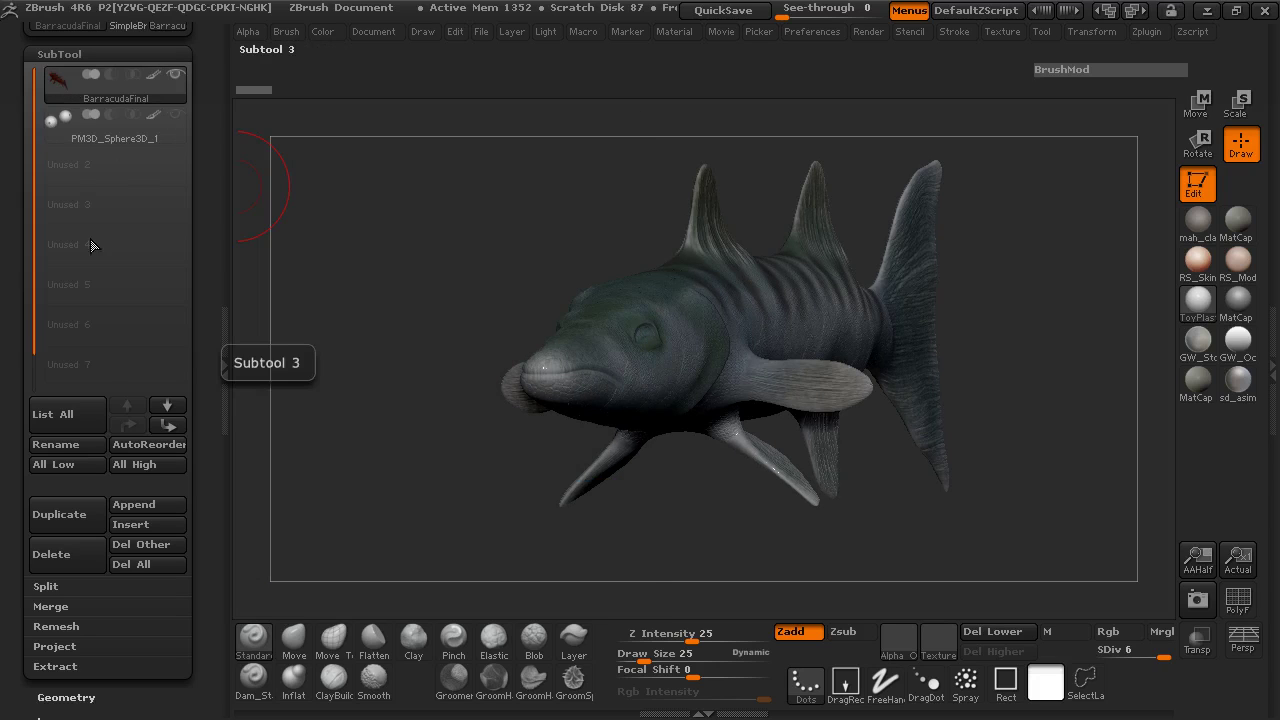
click(100, 513)
mouse_move(74, 76)
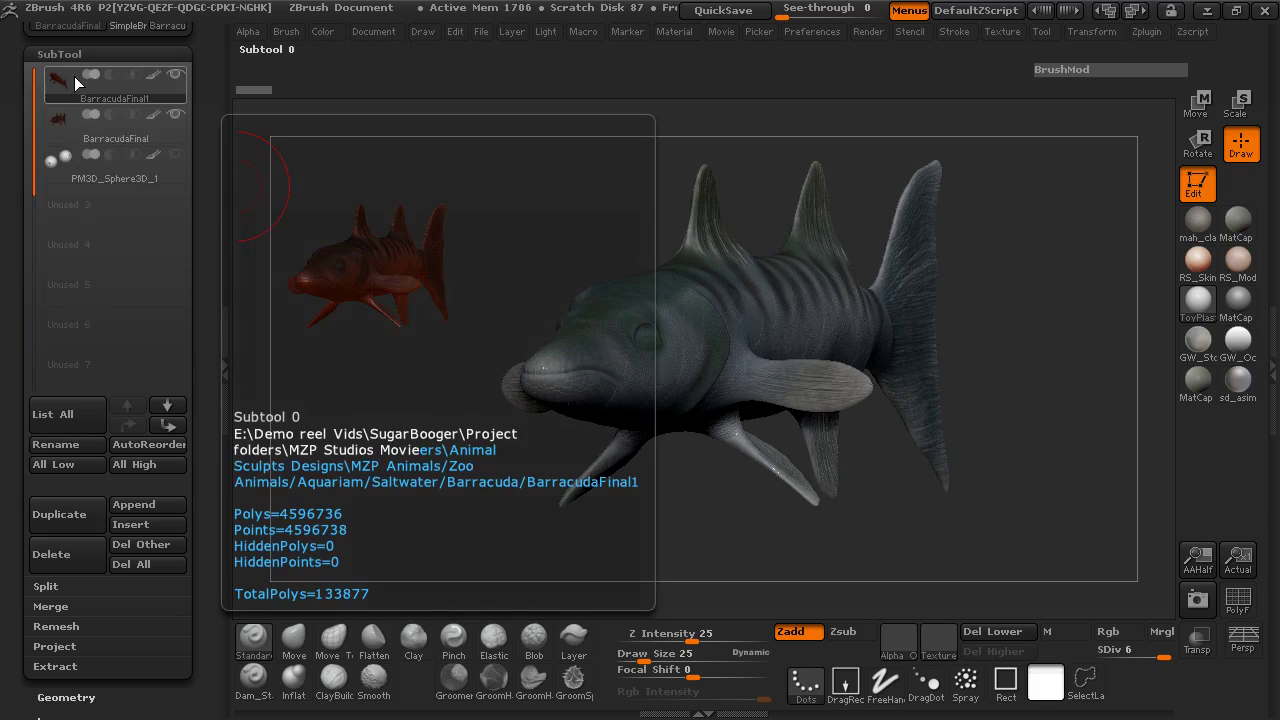
mouse_move(136, 128)
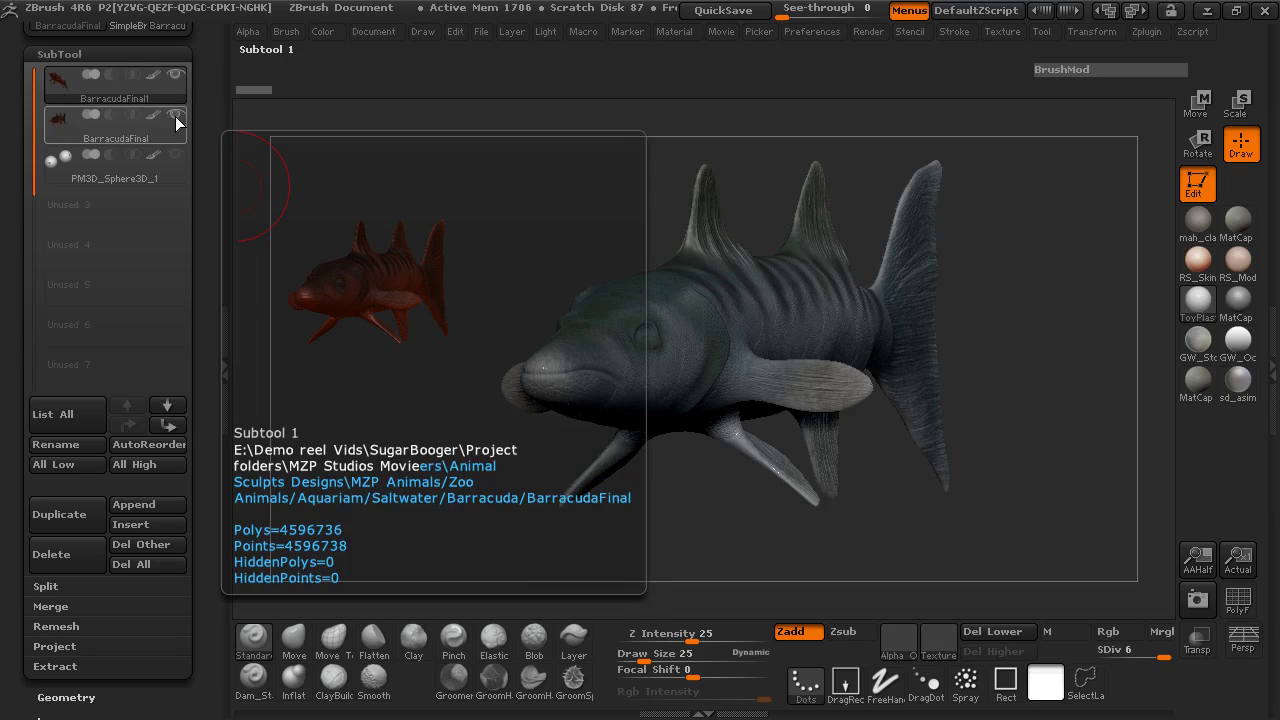
Open Decimation Master and set its percentage of decimation to 10
drag(200, 143, 163, 217)
click(45, 45)
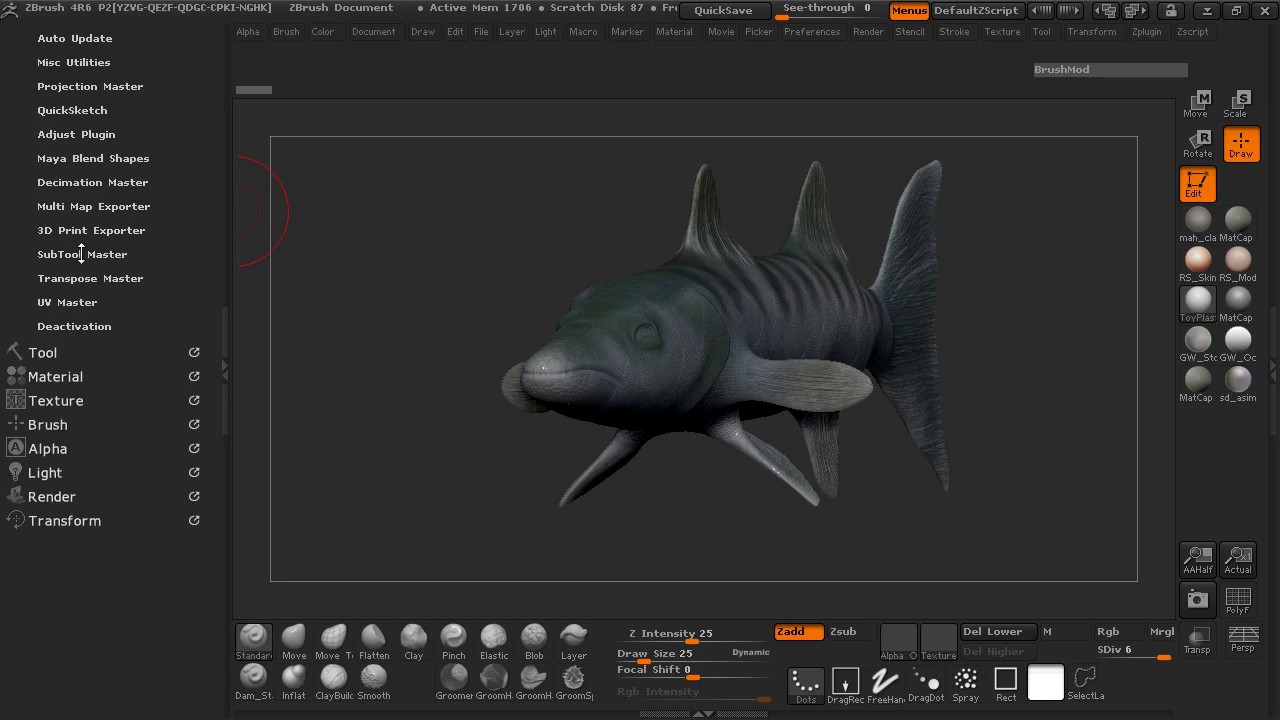
click(89, 182)
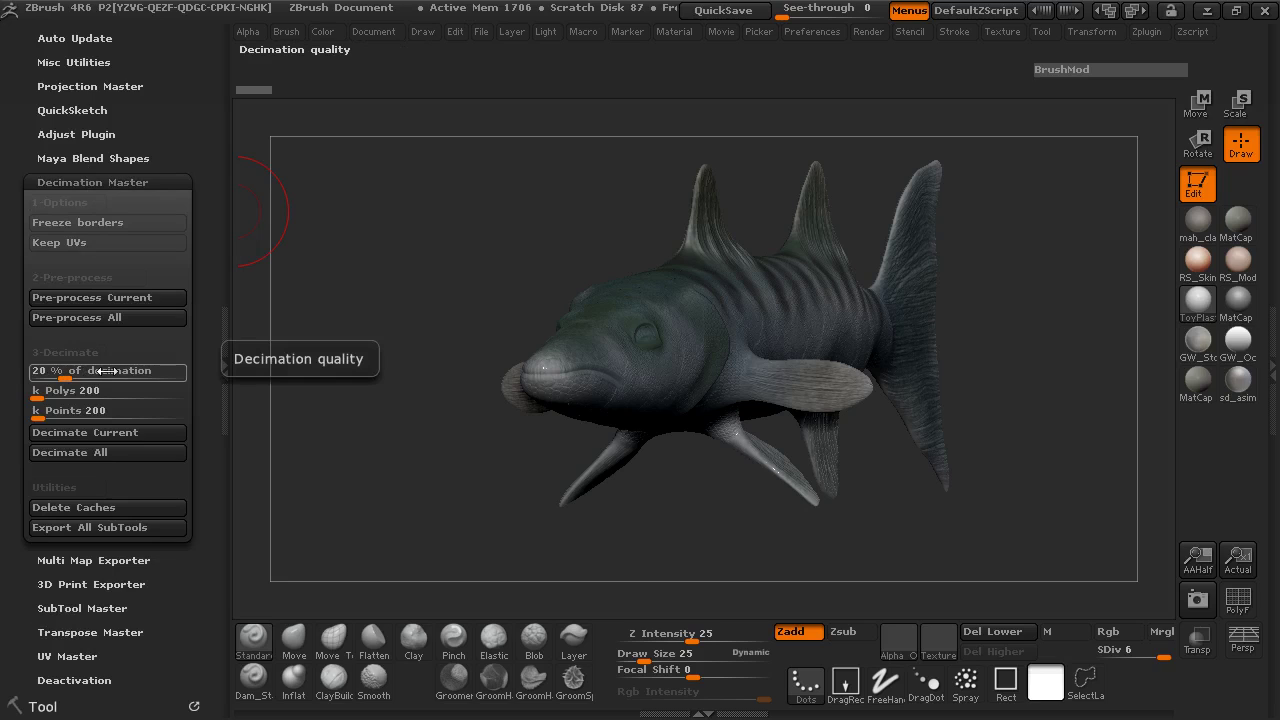
click(43, 372)
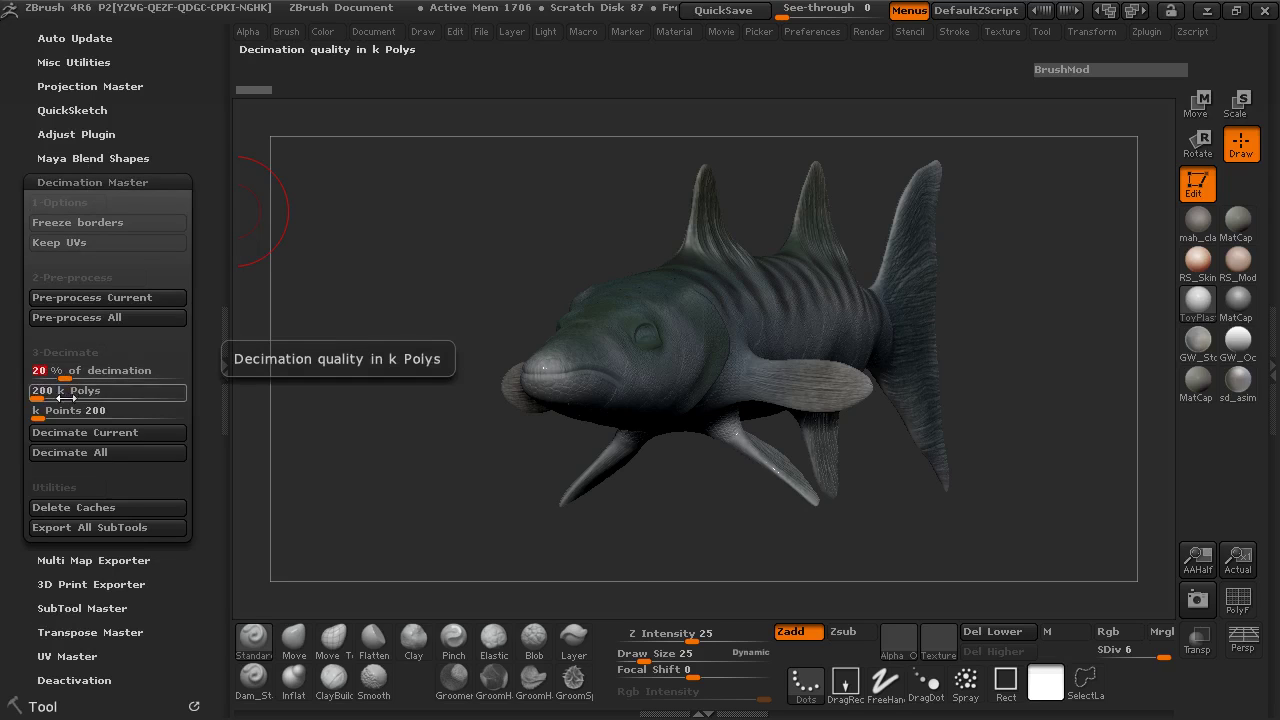
text(10)
key(Return)
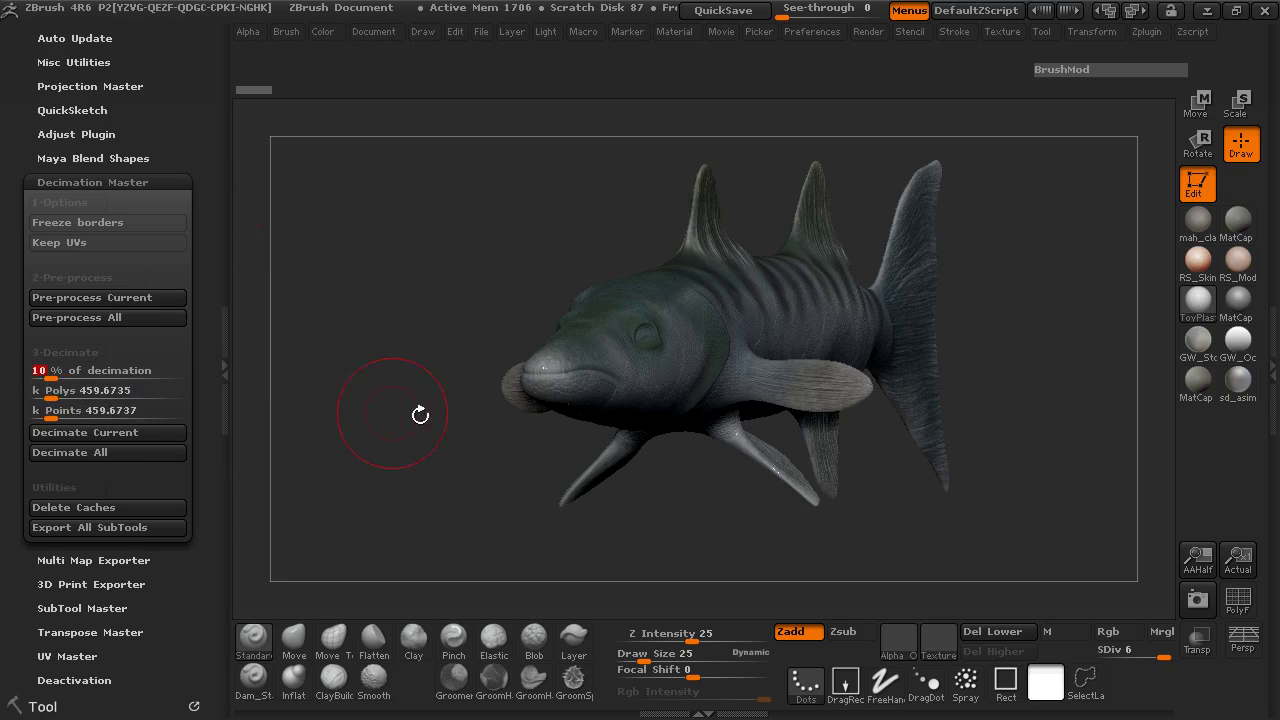
Pre-process the current barracuda subtool with Decimation Master
drag(426, 329, 357, 331)
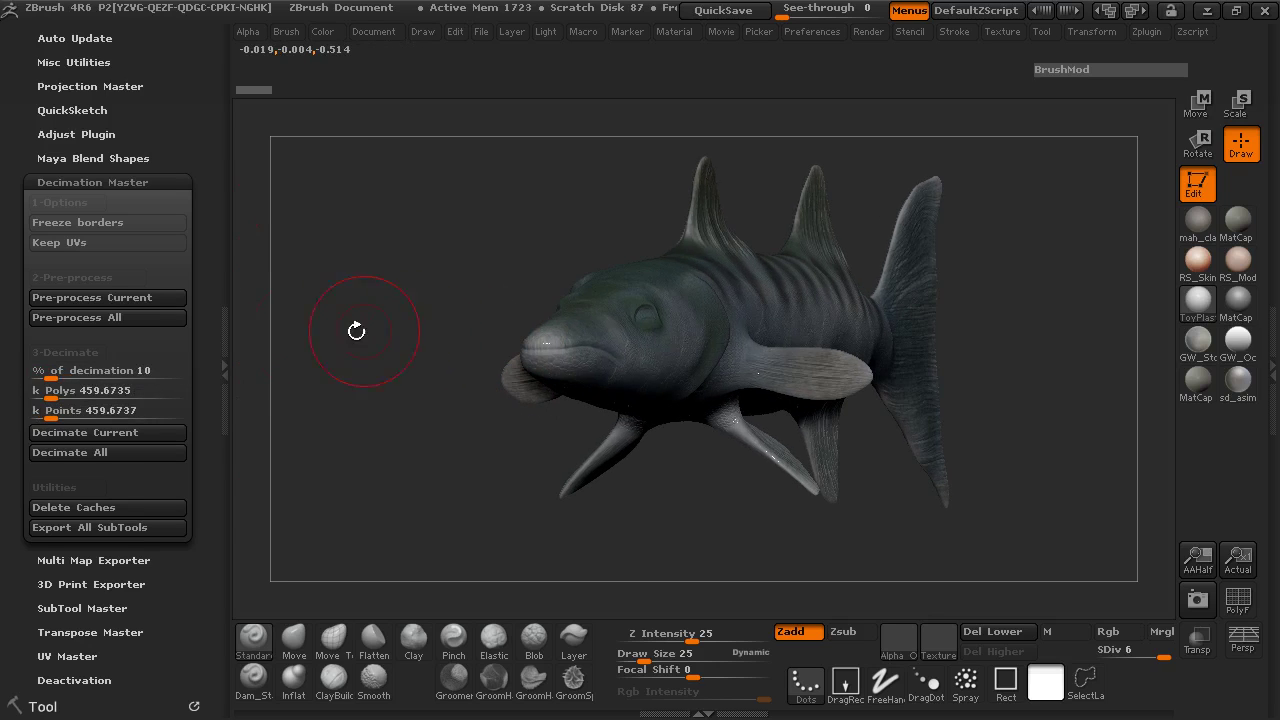
click(149, 297)
drag(414, 317, 402, 315)
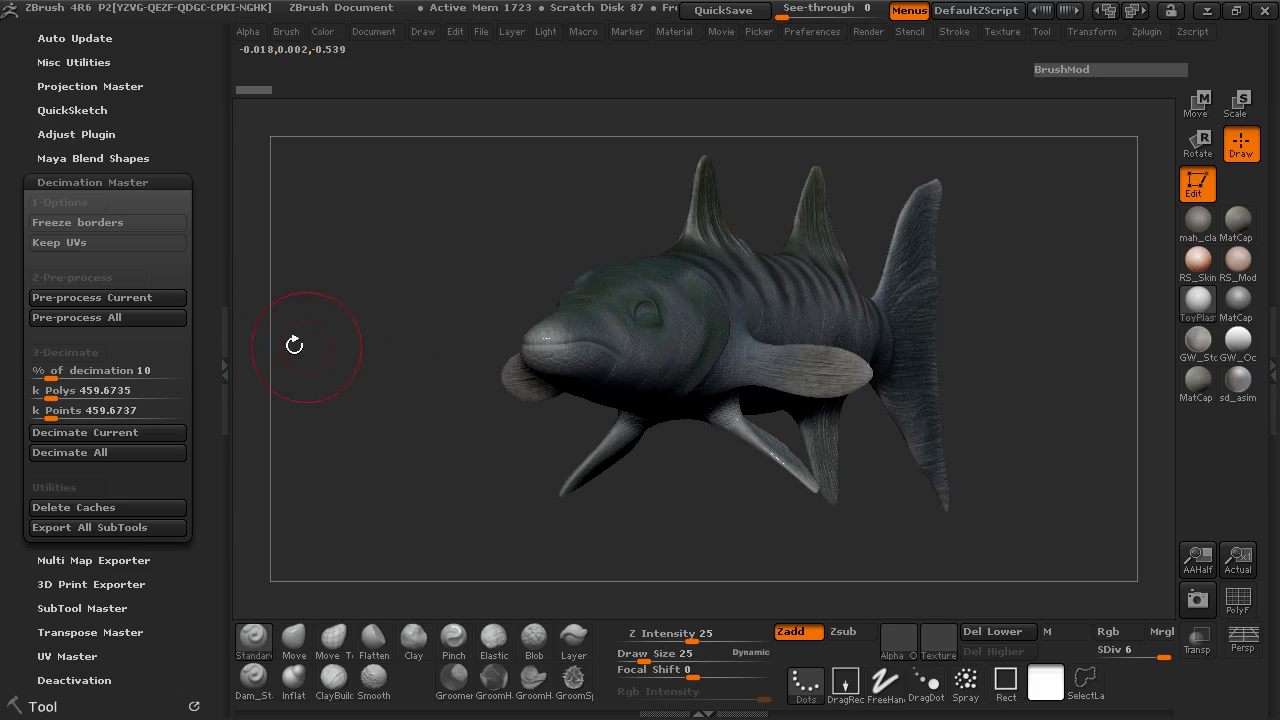
click(148, 300)
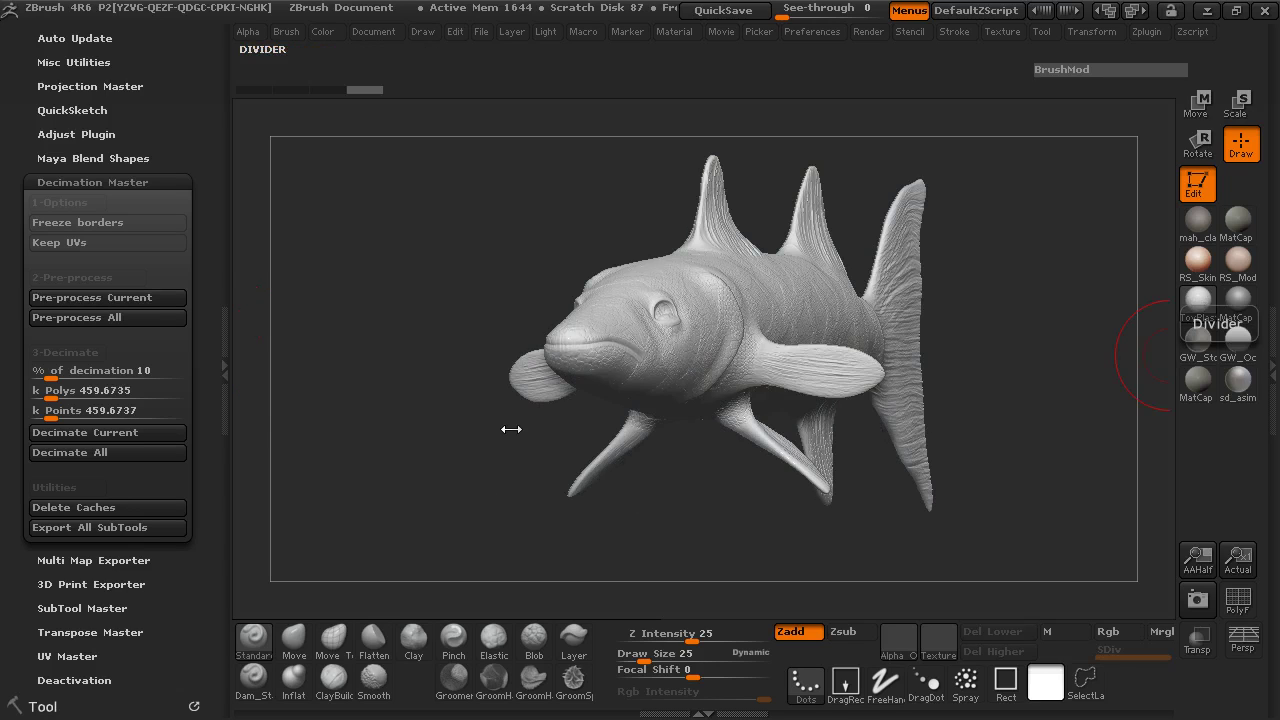
Show the polyframe and examine the barracuda's mesh density up close around the gill and side fin, then around the head
drag(390, 321, 500, 349)
click(1238, 600)
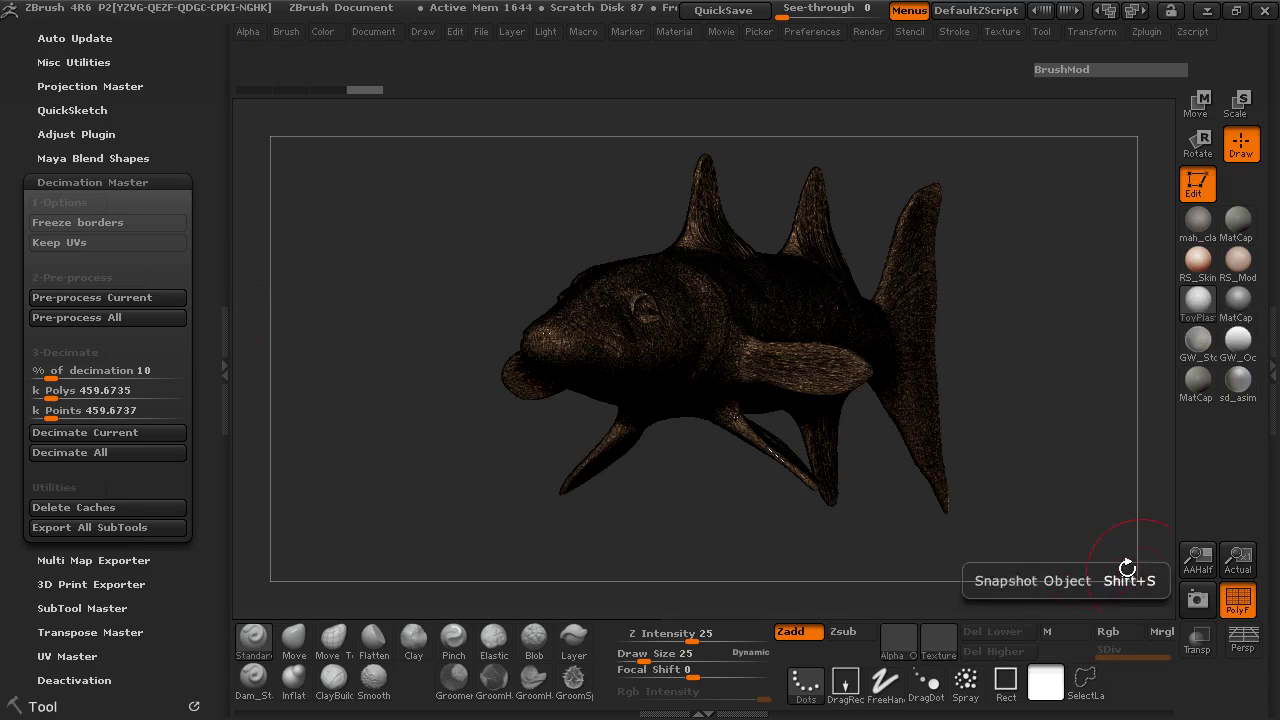
mouse_move(443, 283)
shift+mouse_down()
mouse_move(412, 285)
mouse_move(428, 244)
shift+mouse_up()
click(884, 683)
alt+drag(300, 560, 300, 470)
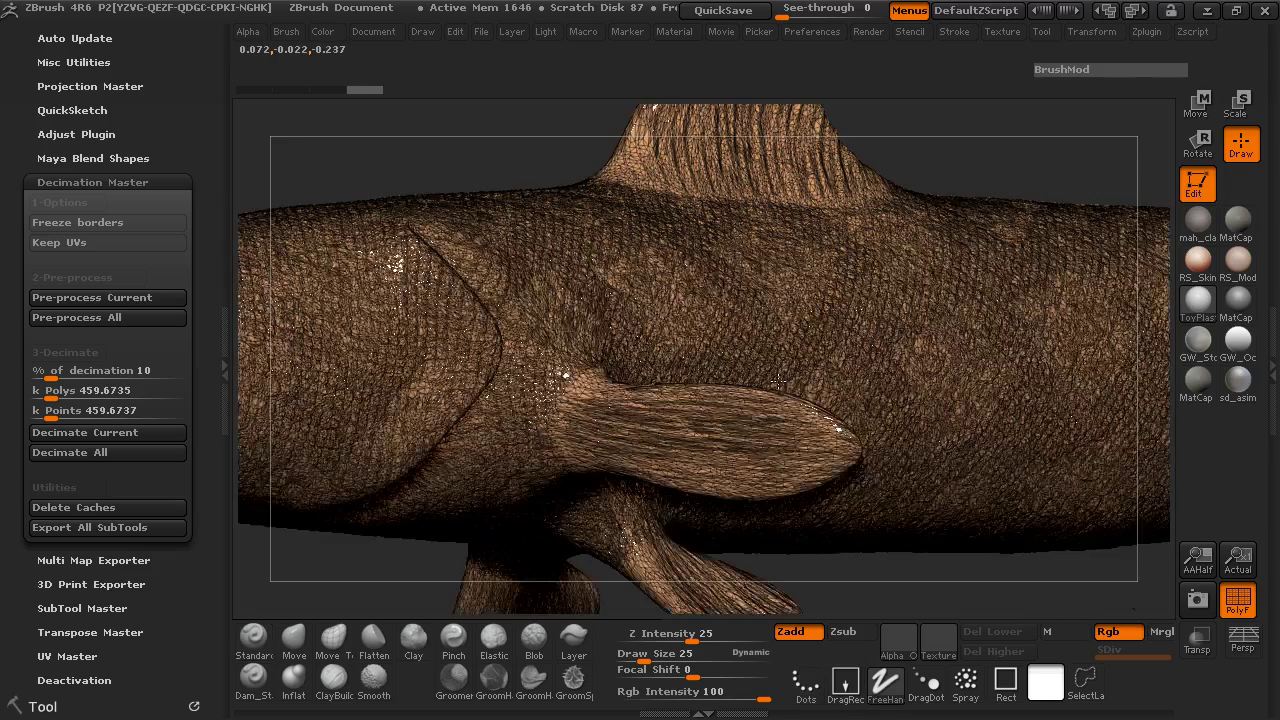
key(f)
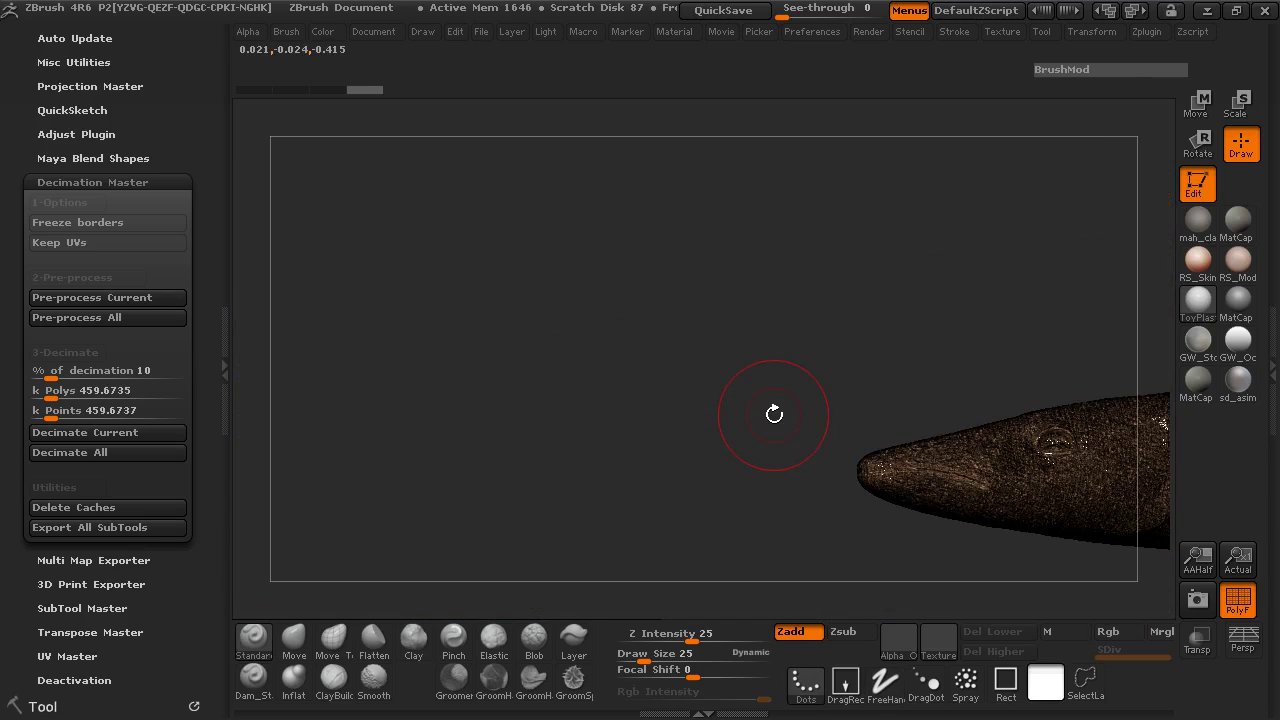
alt+drag(777, 394, 499, 291)
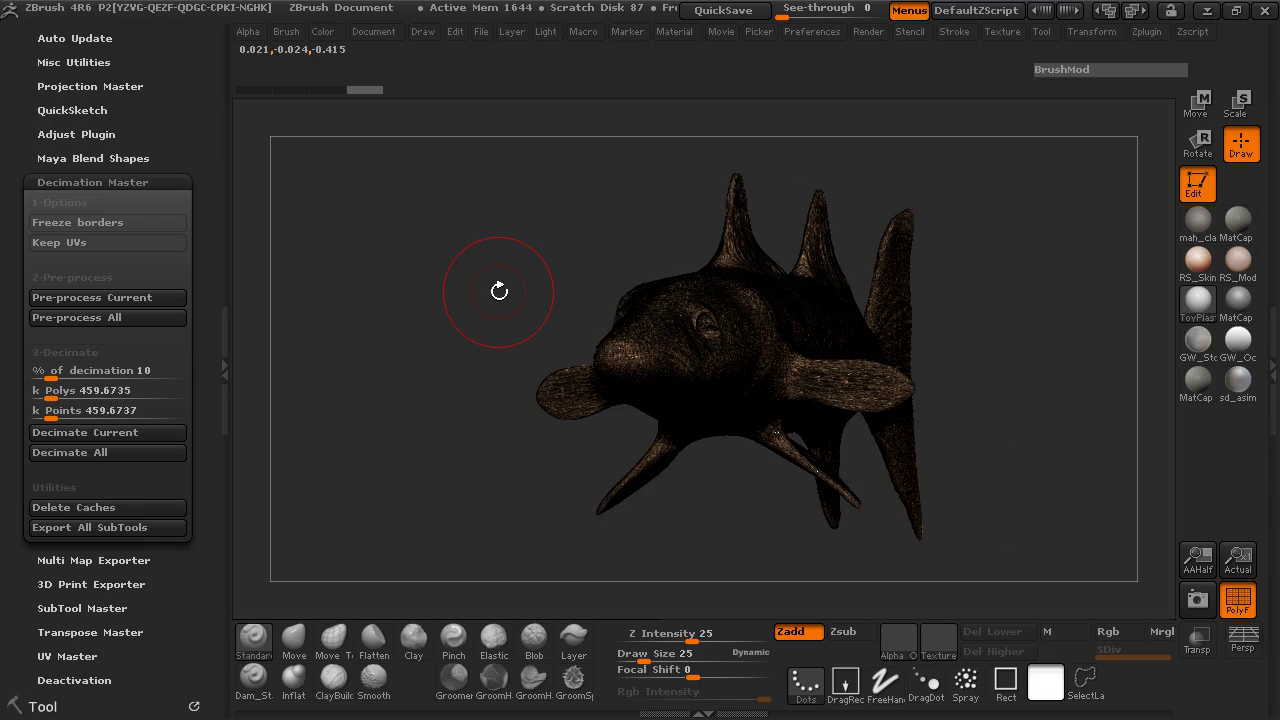
Export the decimated barracuda subtool to the Desktop in OBJ format under the file name BarracudaDeciBody
drag(499, 291, 483, 317)
drag(384, 310, 660, 335)
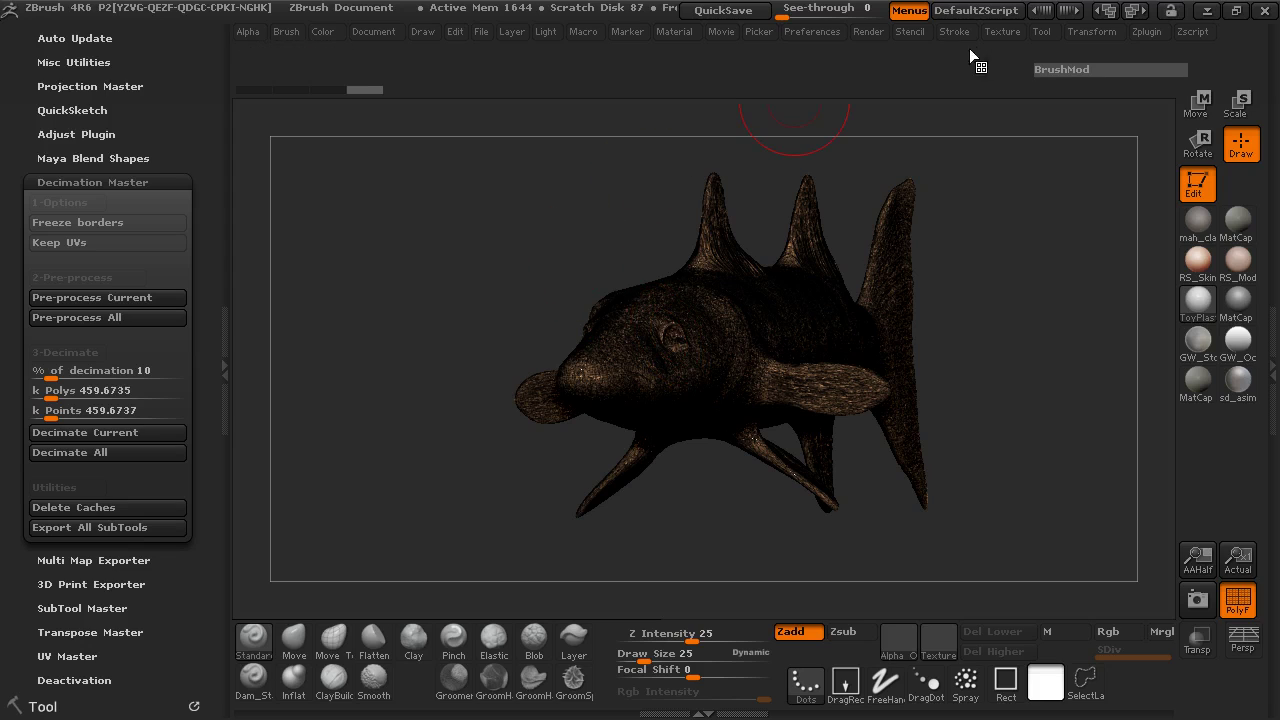
click(1041, 32)
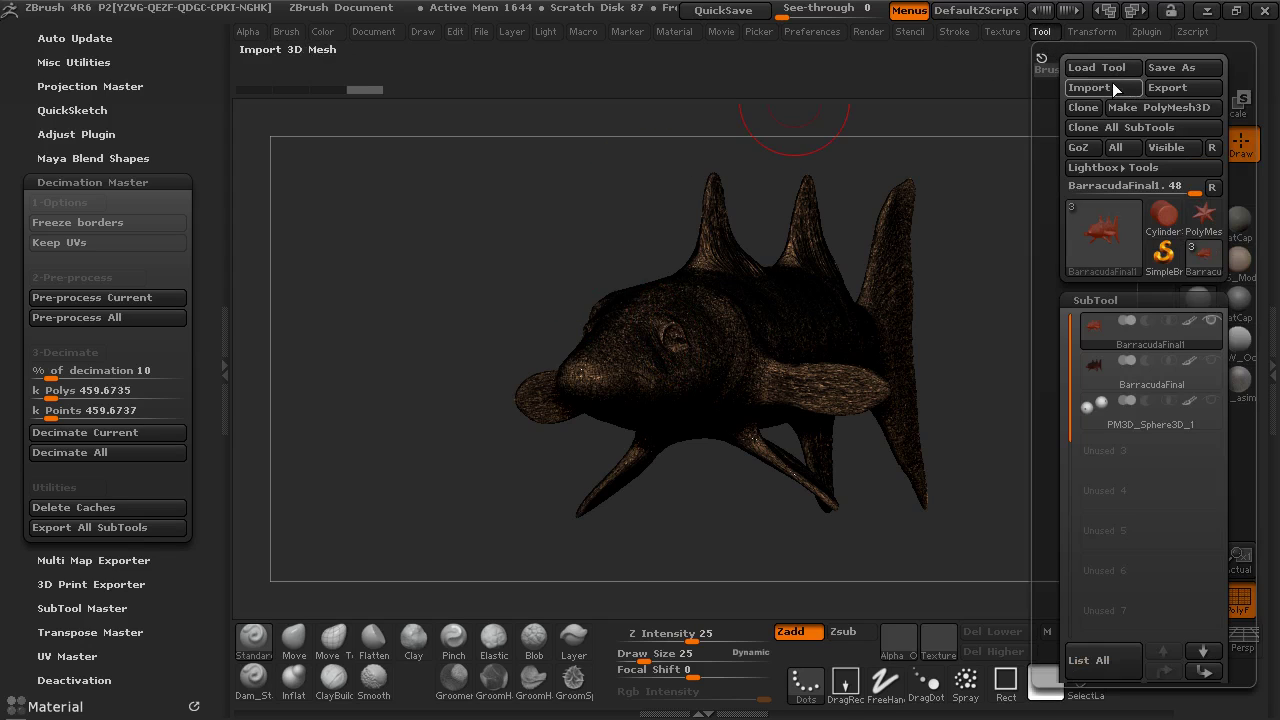
click(1167, 87)
scroll(100, 180, up, 2)
click(80, 136)
click(371, 377)
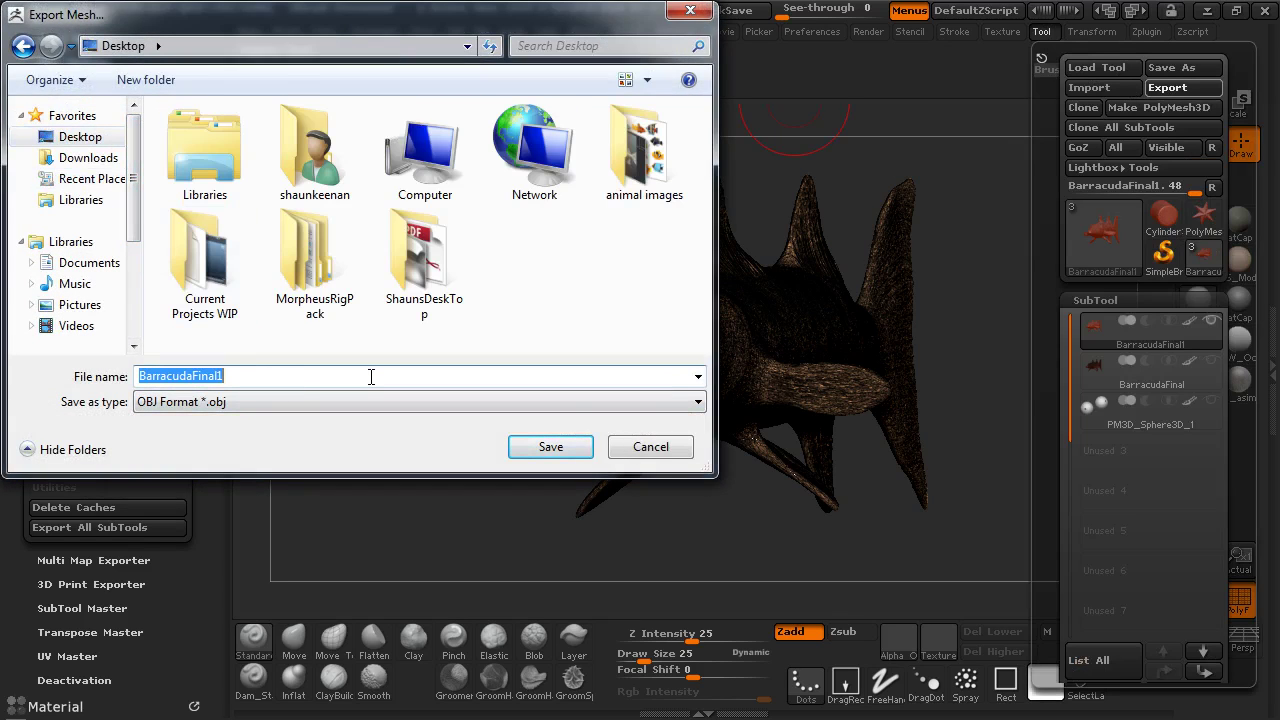
click(371, 377)
key(BackSpace)
key(BackSpace)
key(BackSpace)
key(BackSpace)
key(BackSpace)
key(BackSpace)
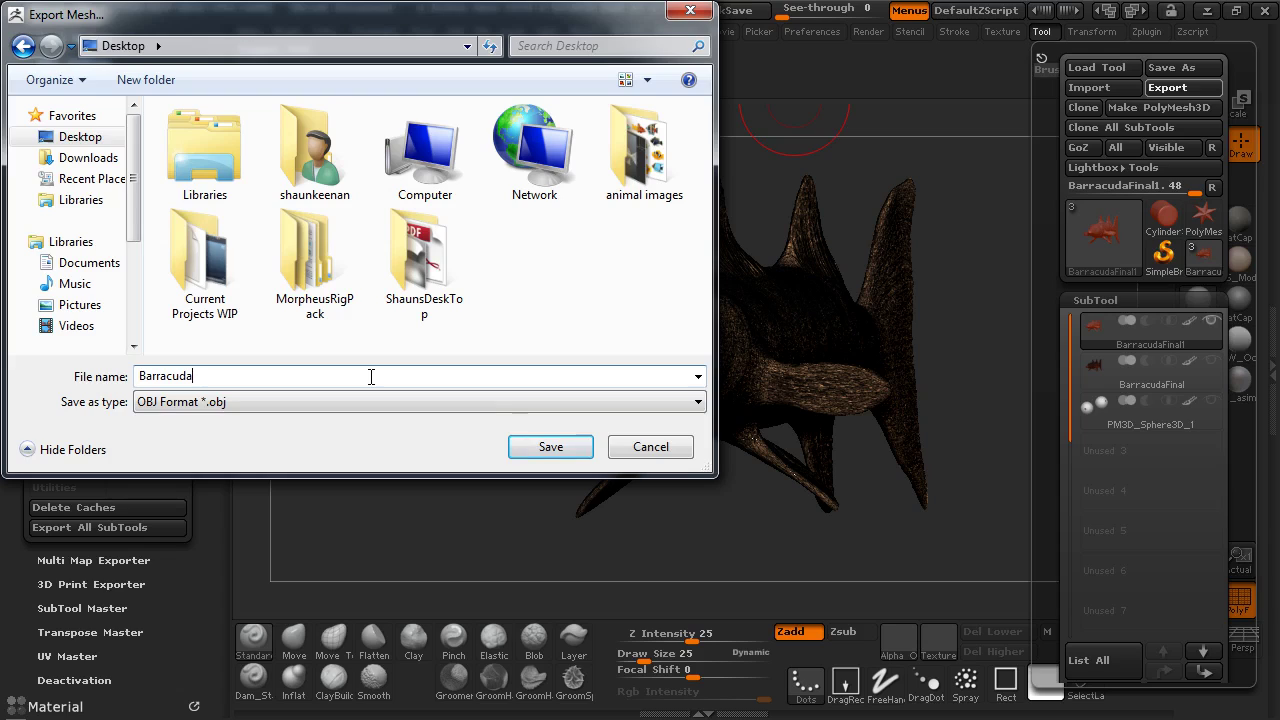
text(DeciBody)
click(566, 449)
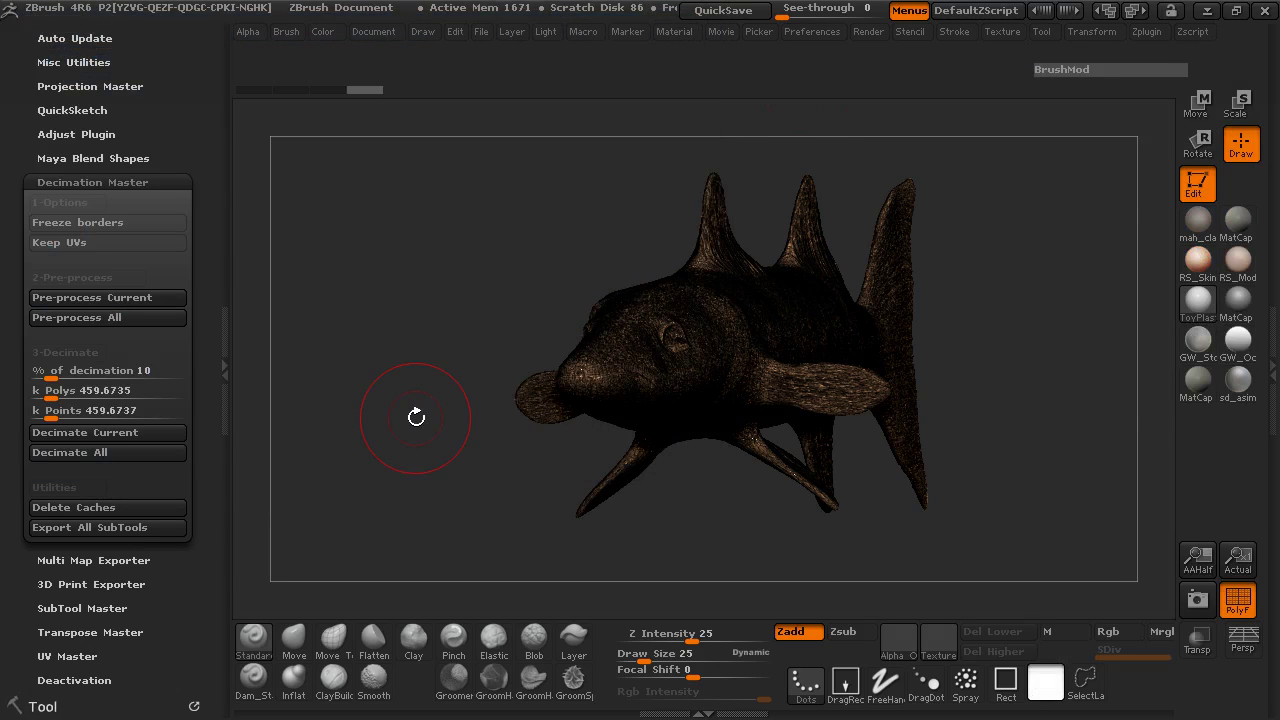
Collapse the Decimation Master and Zplugin settings and examine the decimated barracuda's mesh from the front and both sides
drag(371, 328, 386, 320)
click(77, 182)
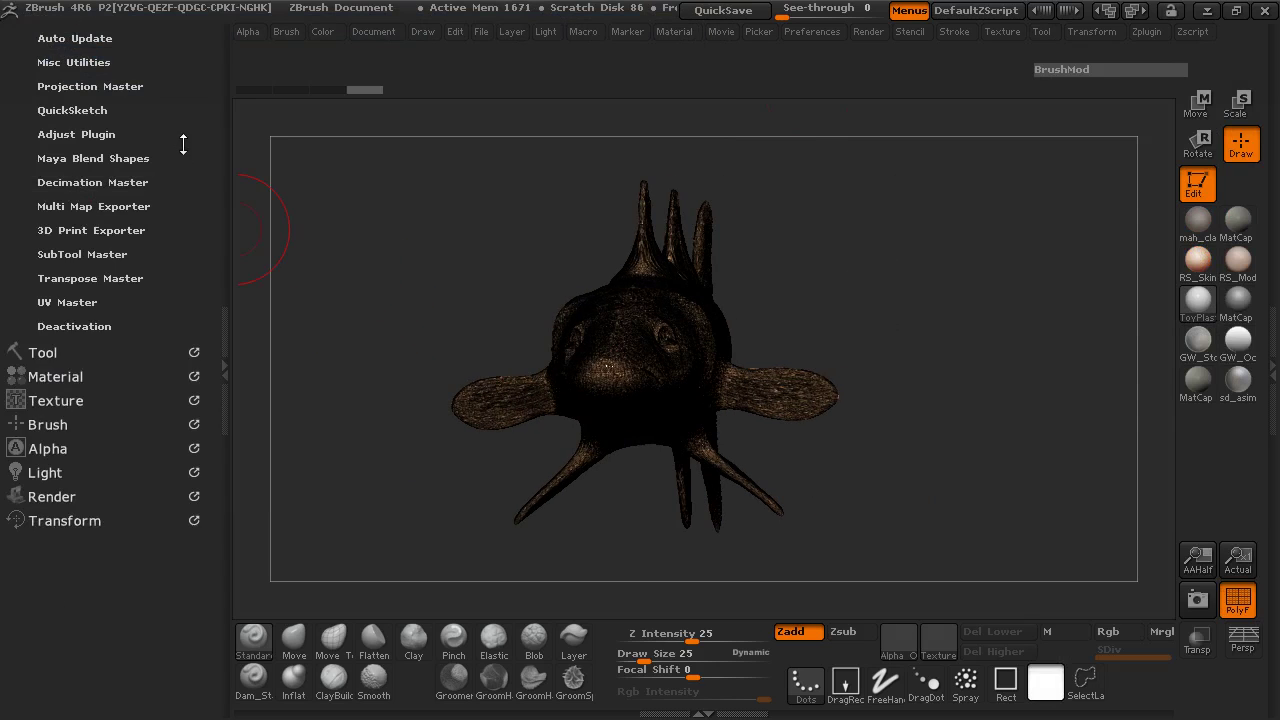
scroll(184, 200, up, 2)
click(49, 81)
drag(423, 317, 500, 354)
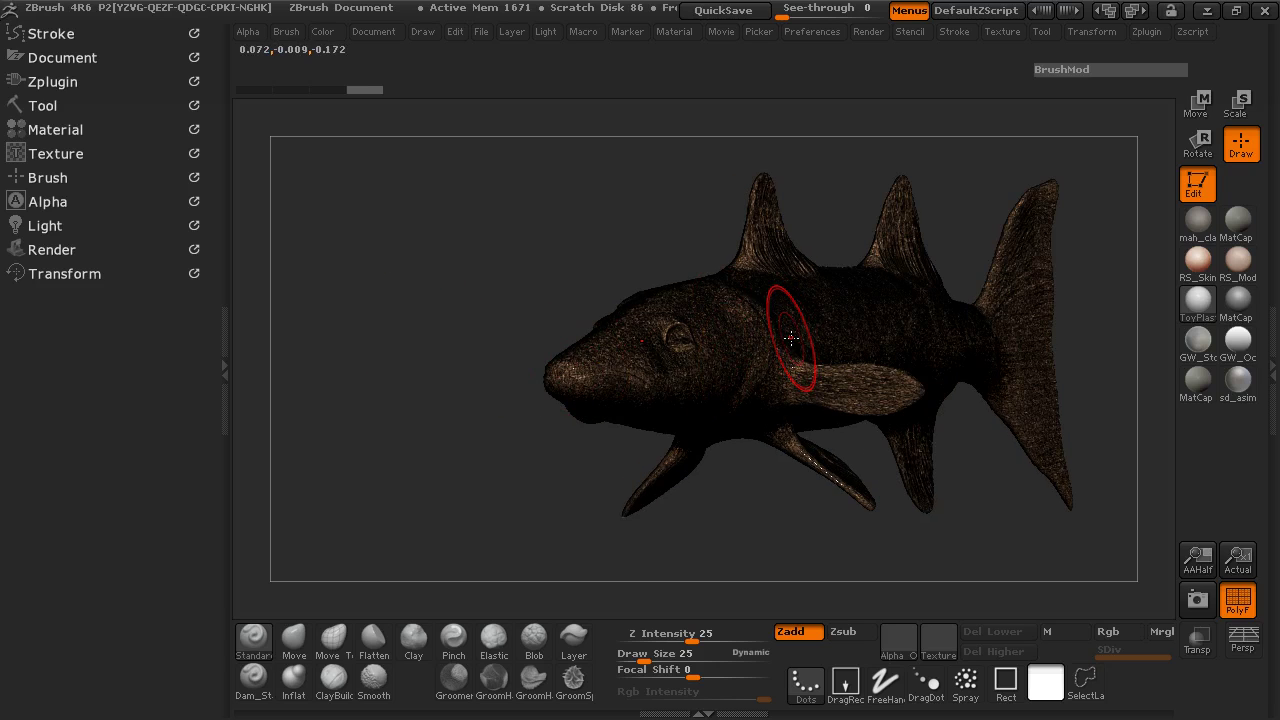
drag(523, 249, 523, 257)
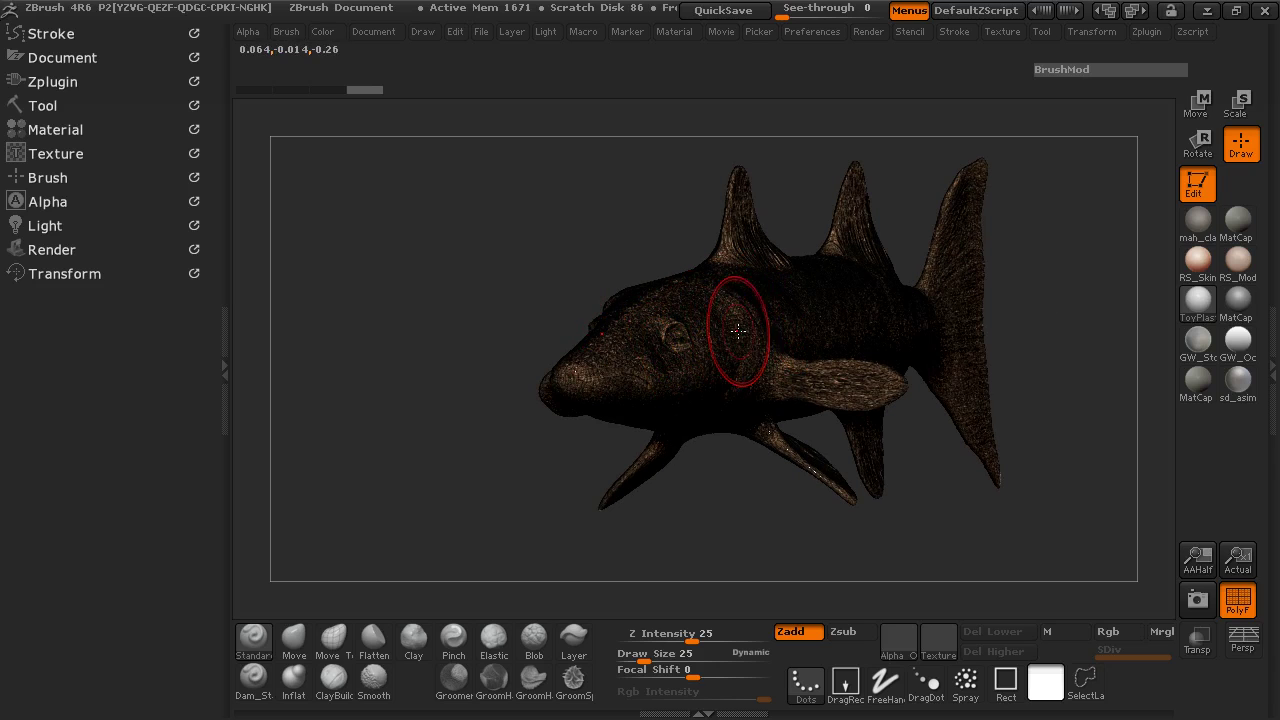
drag(458, 326, 813, 303)
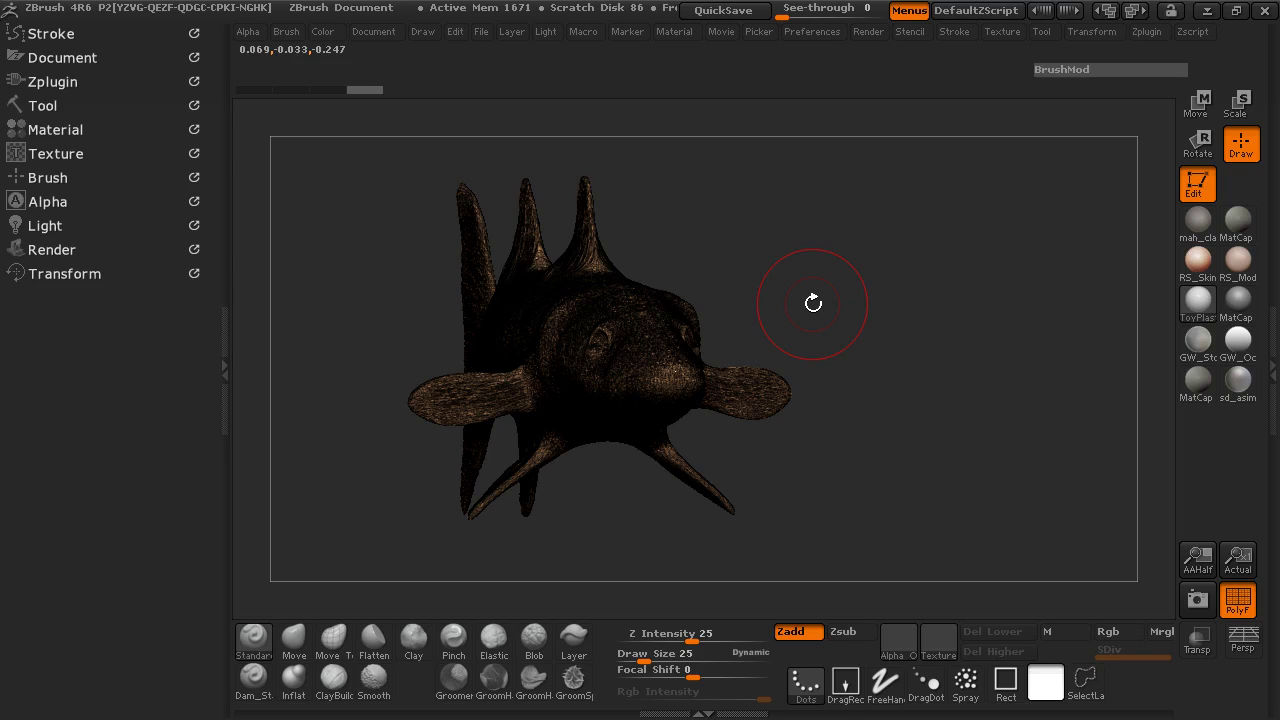
shift+drag(813, 303, 814, 223)
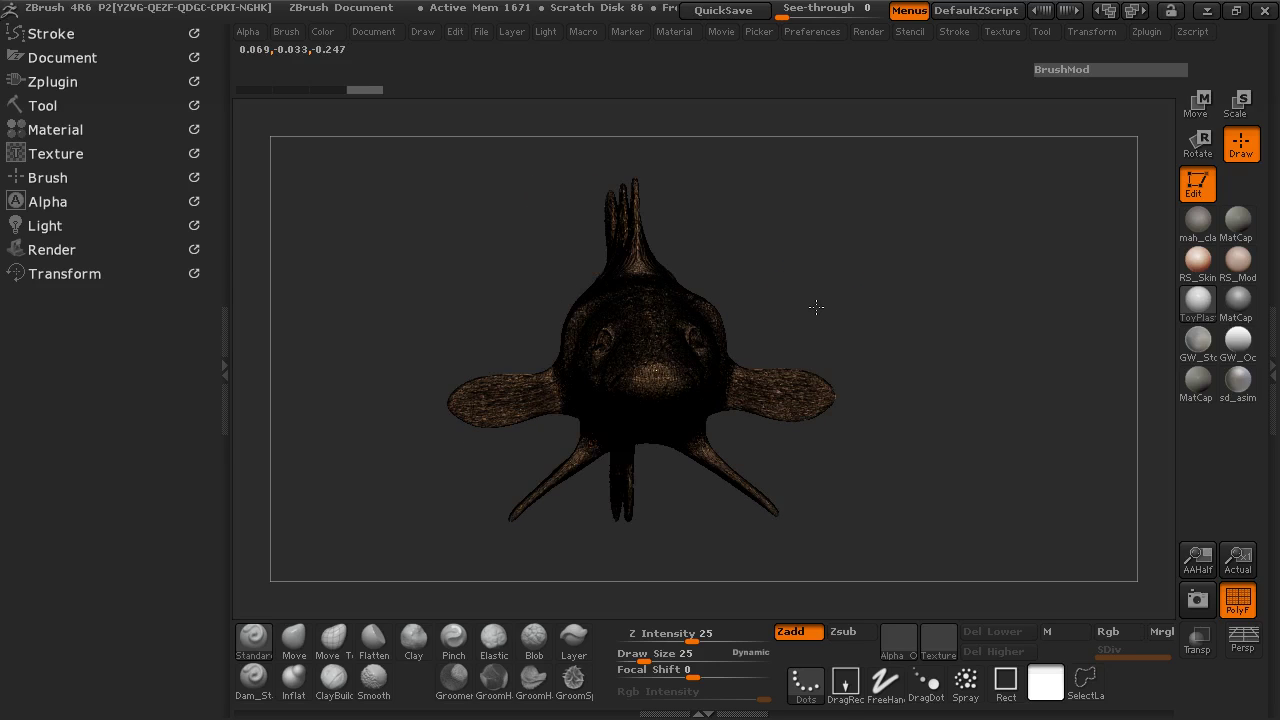
mouse_move(831, 303)
mouse_down()
mouse_move(606, 294)
mouse_move(531, 274)
mouse_move(557, 289)
mouse_move(438, 290)
mouse_up()
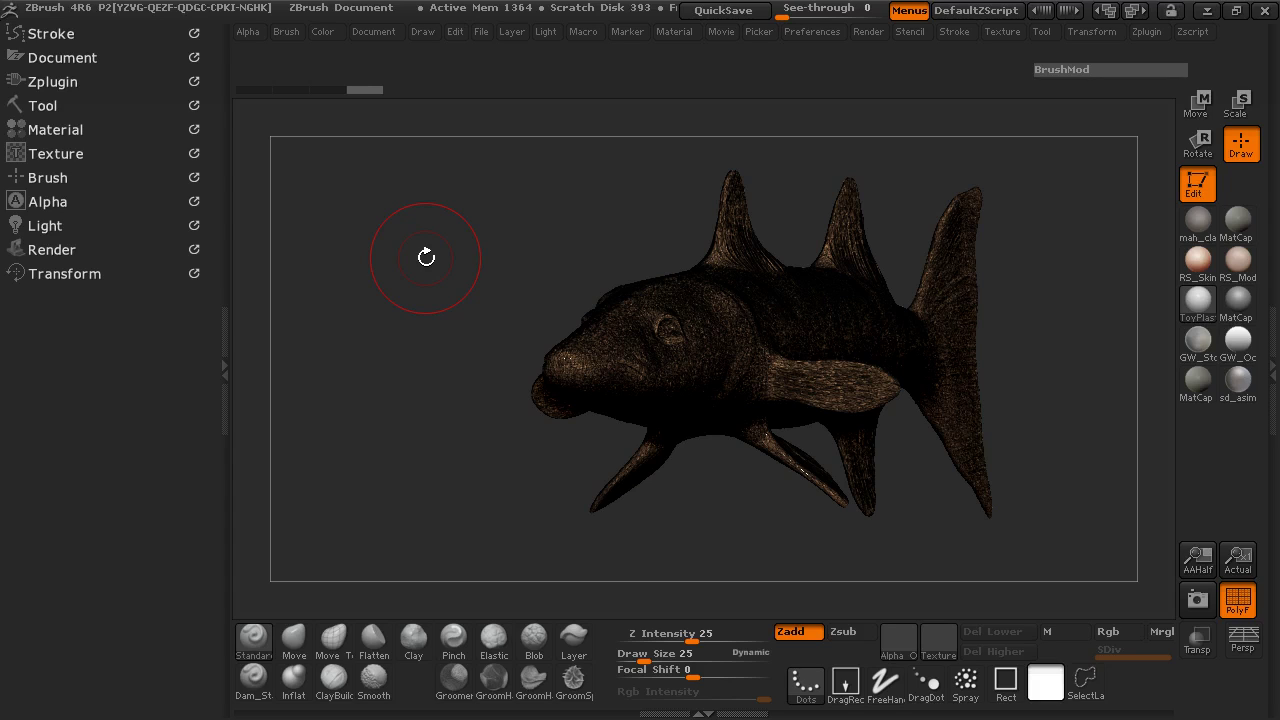
Open the ZRemesher settings in the barracuda tool's Geometry options
click(38, 105)
scroll(134, 314, down, 5)
scroll(160, 327, up, 6)
scroll(164, 410, down, 5)
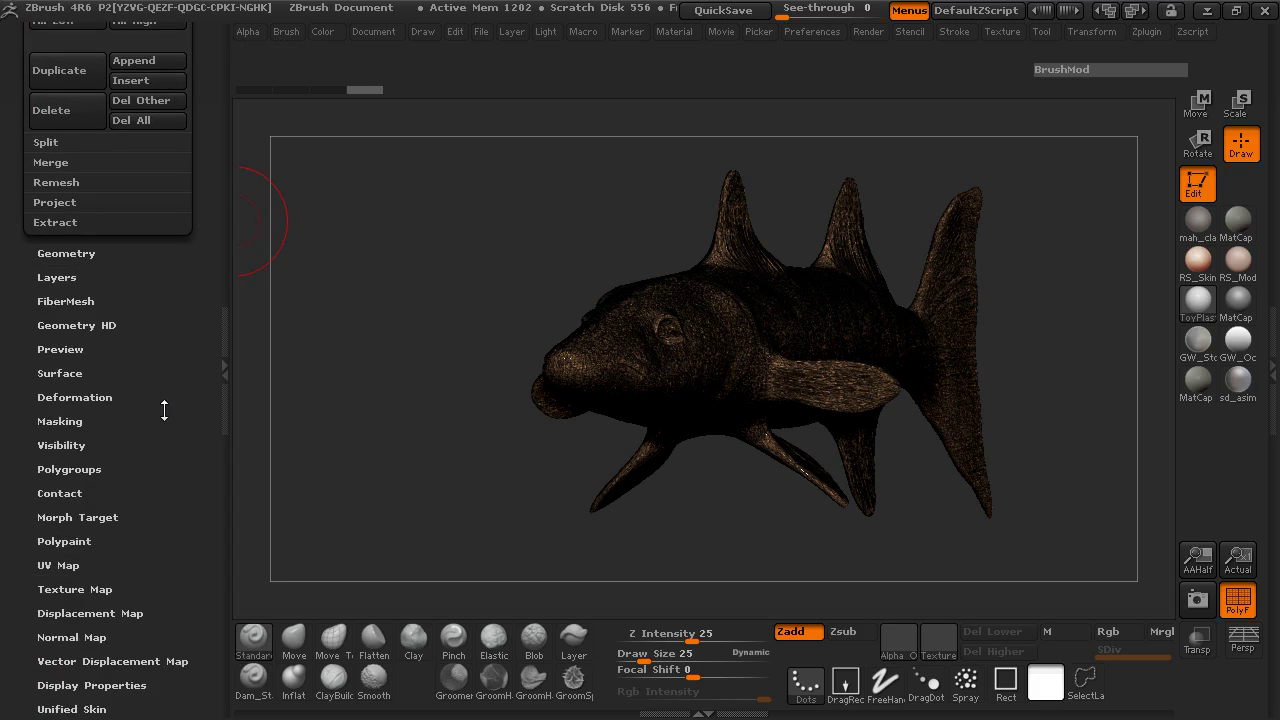
click(80, 253)
scroll(197, 271, up, 3)
scroll(212, 218, up, 3)
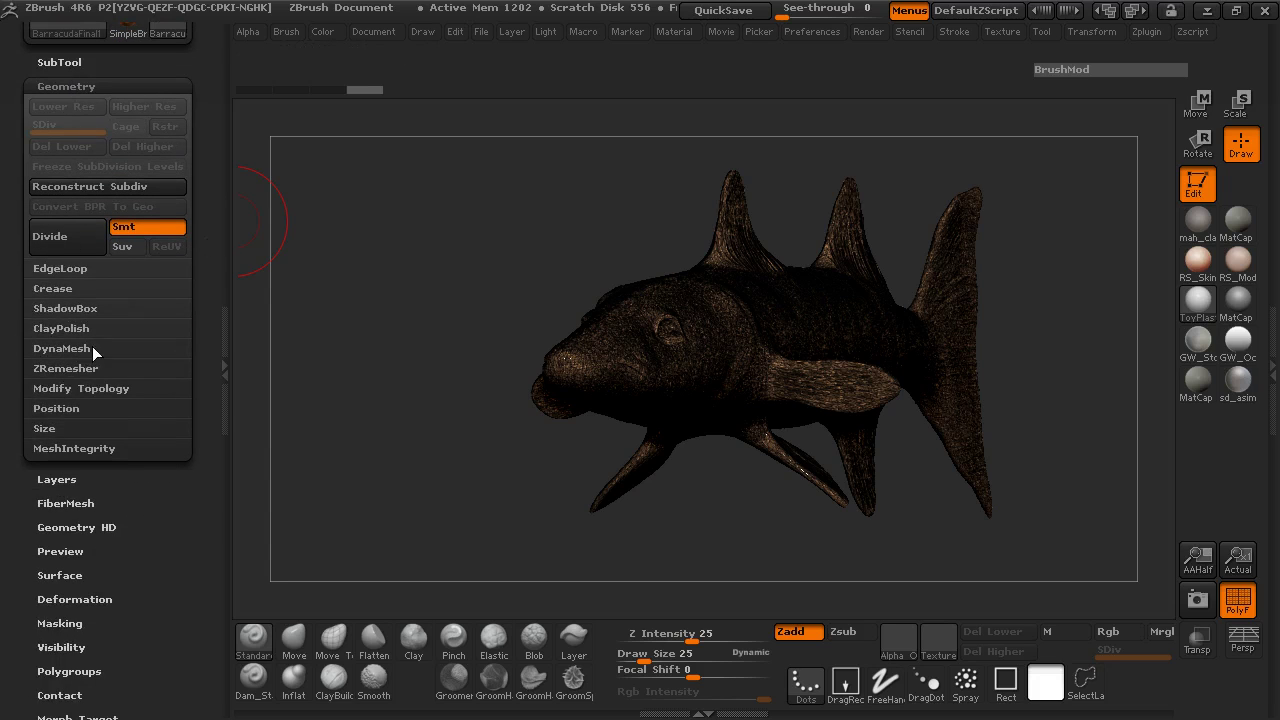
click(78, 369)
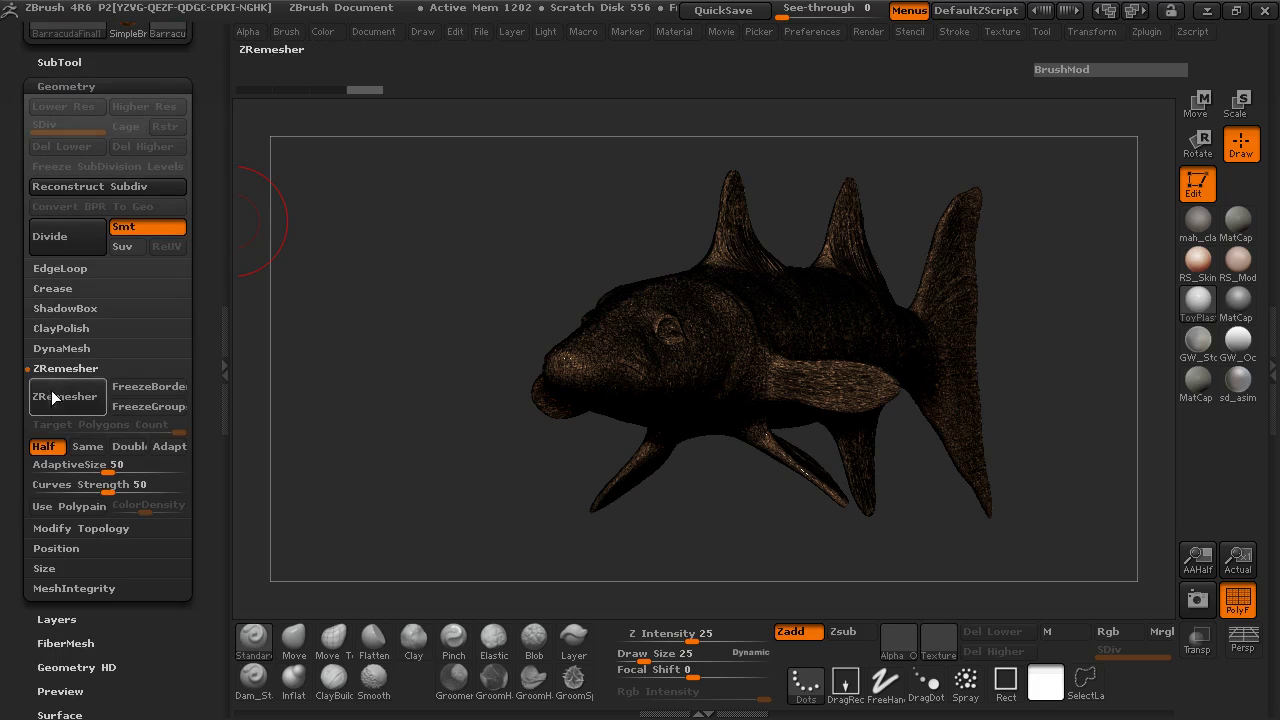
Turn off Half, set ZRemesher's Target Polygons Count to 100 and remesh the barracuda
click(53, 447)
drag(343, 449, 260, 445)
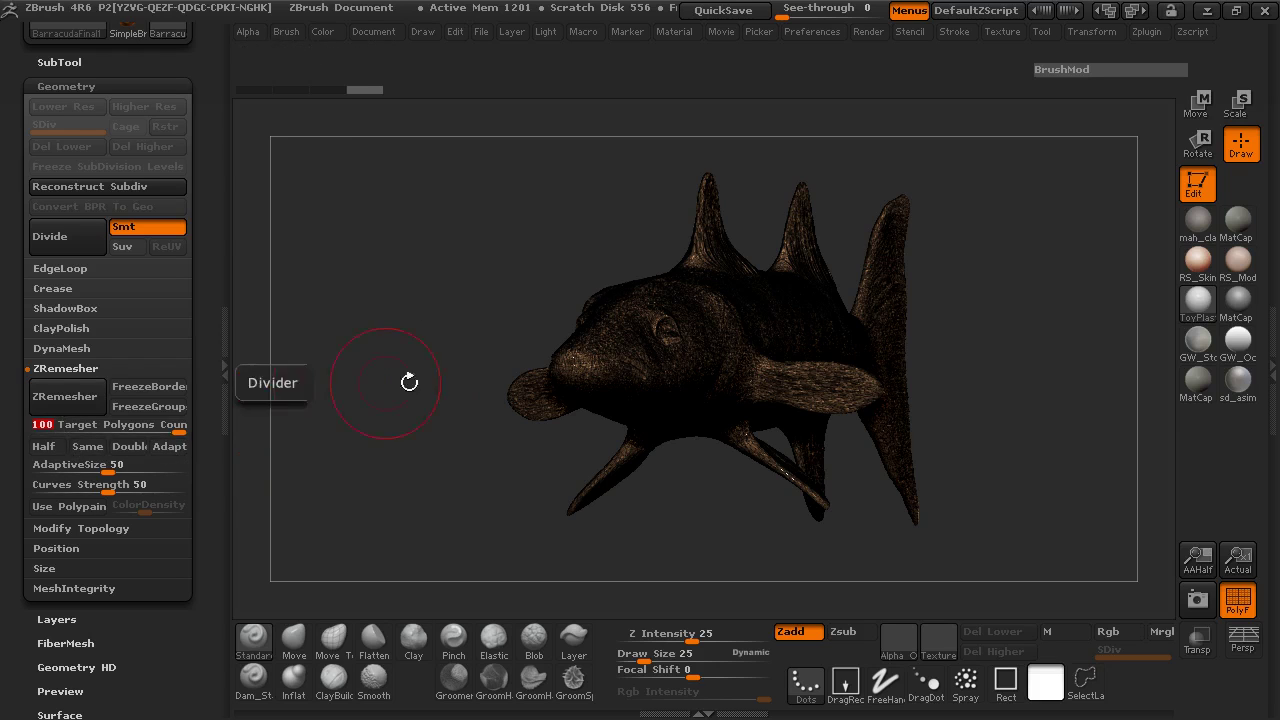
drag(407, 380, 421, 339)
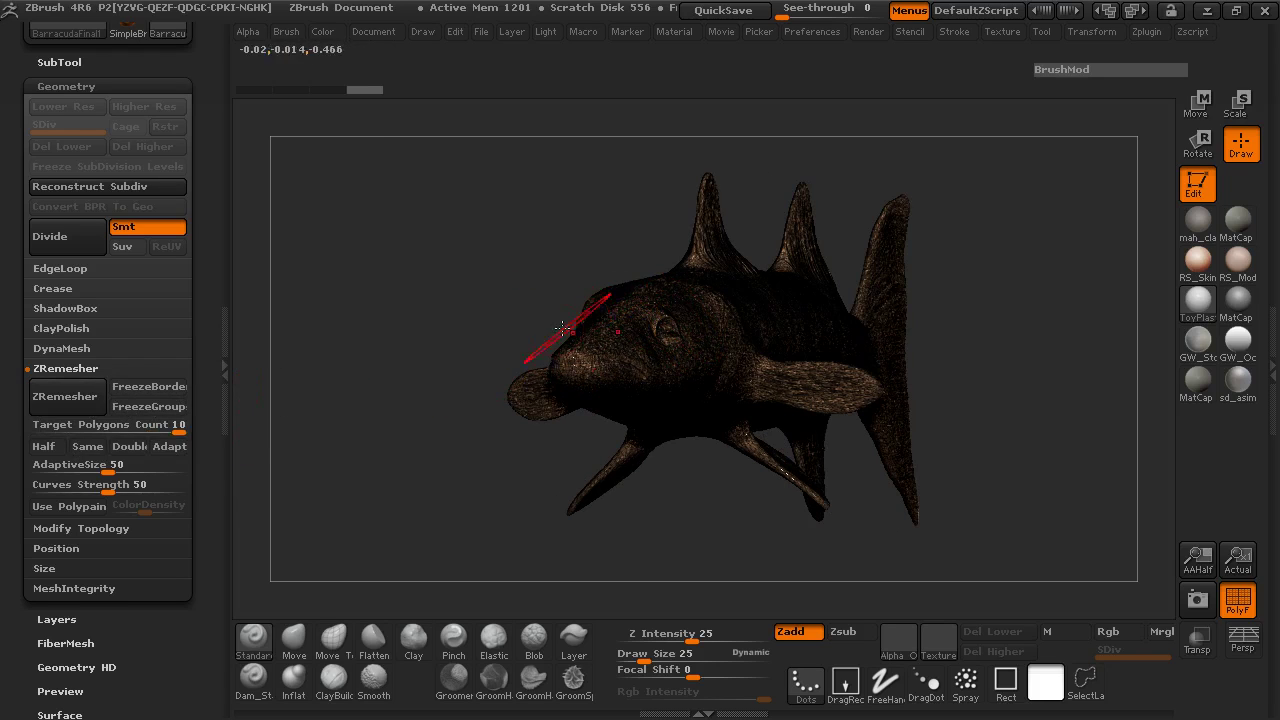
click(66, 397)
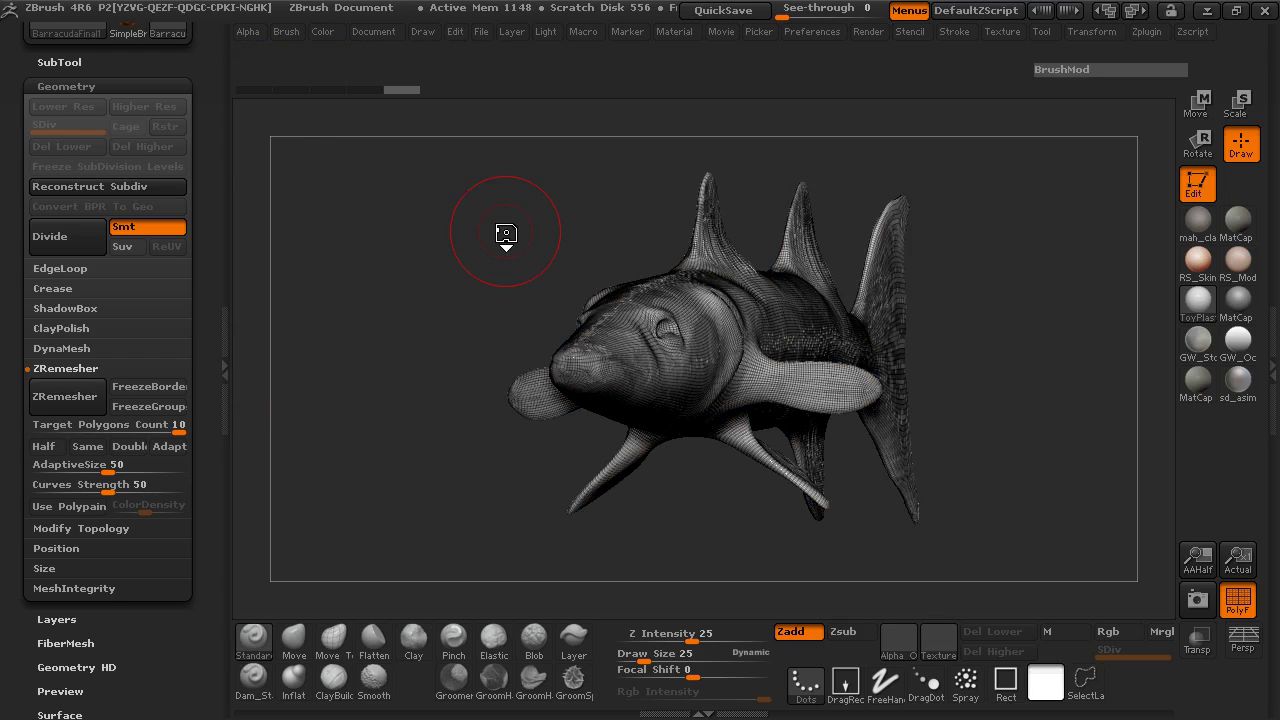
Check the remeshed barracuda with the polyframe hidden, and run ZRemesher again with Half enabled
drag(466, 263, 452, 299)
mouse_move(430, 365)
mouse_down()
mouse_move(434, 349)
mouse_move(609, 327)
mouse_up()
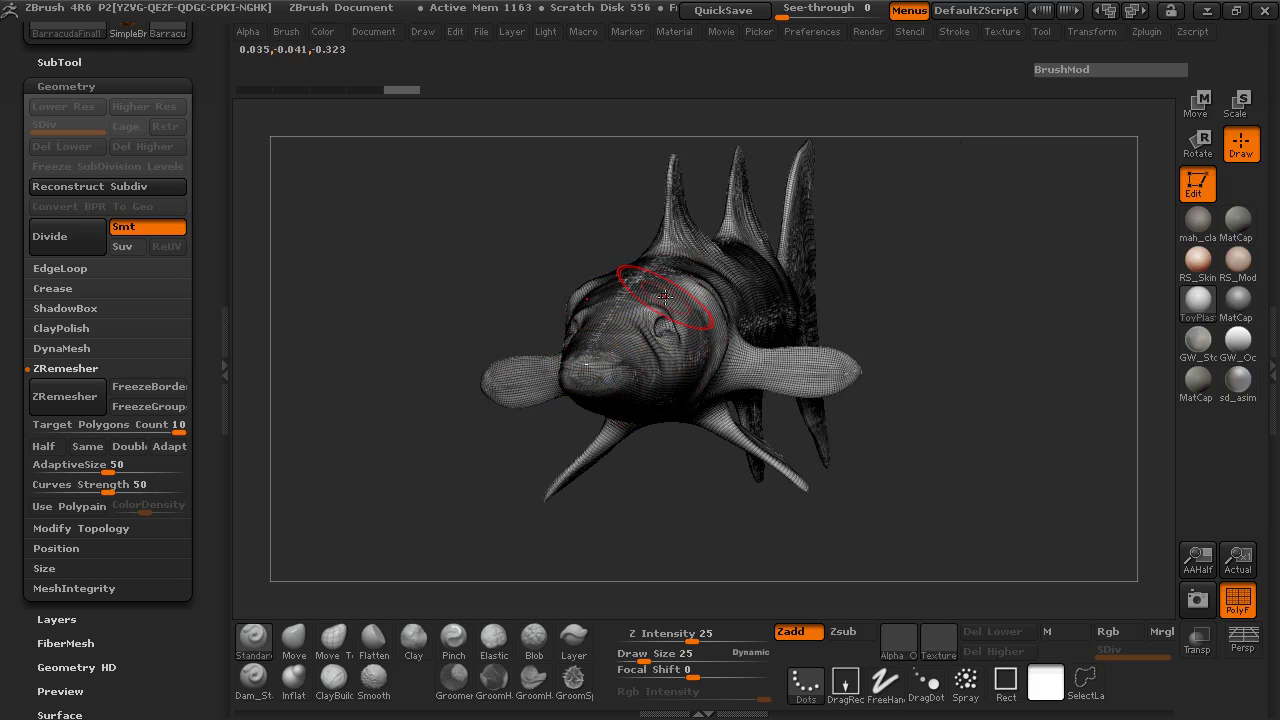
drag(423, 303, 420, 303)
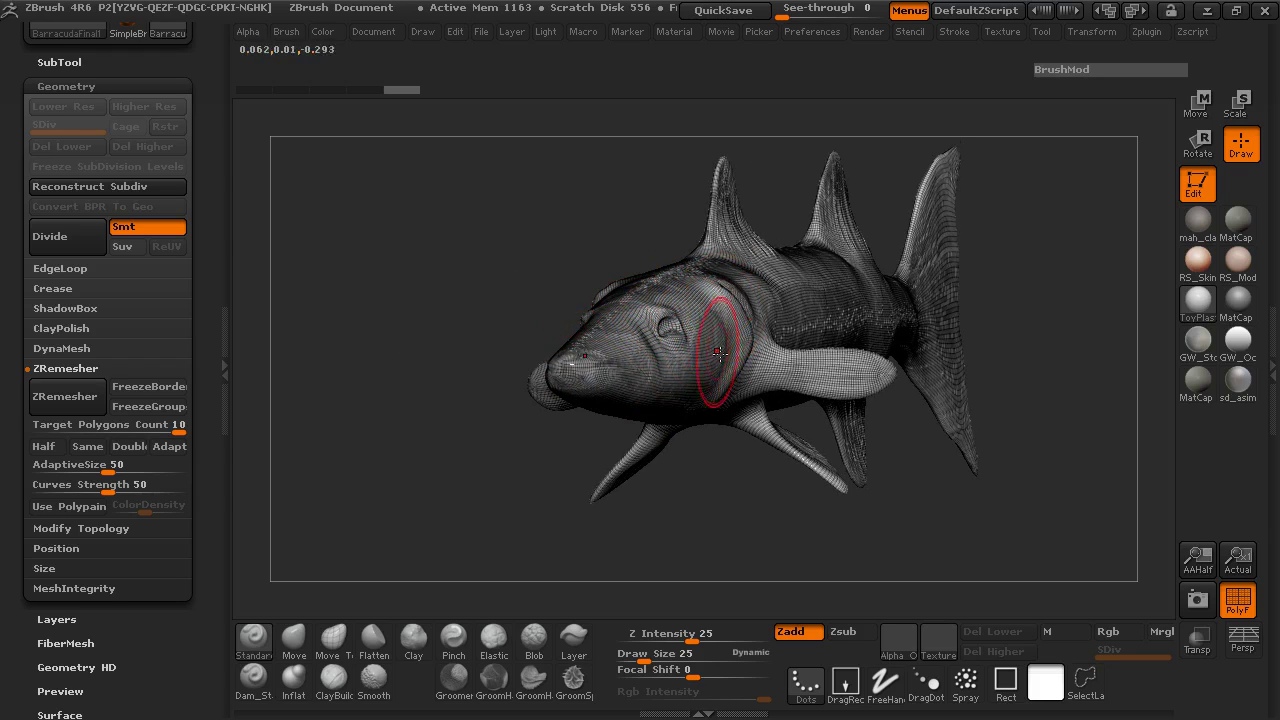
click(1237, 600)
drag(323, 271, 457, 331)
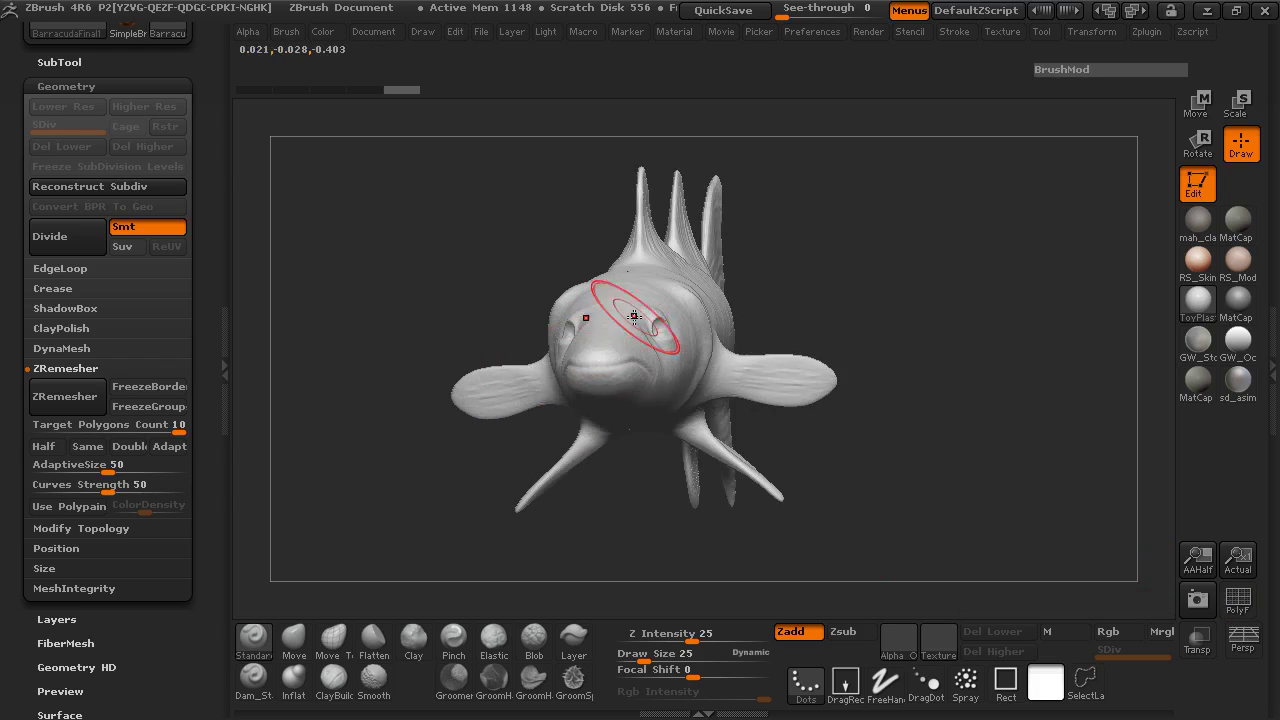
drag(345, 378, 312, 385)
click(57, 452)
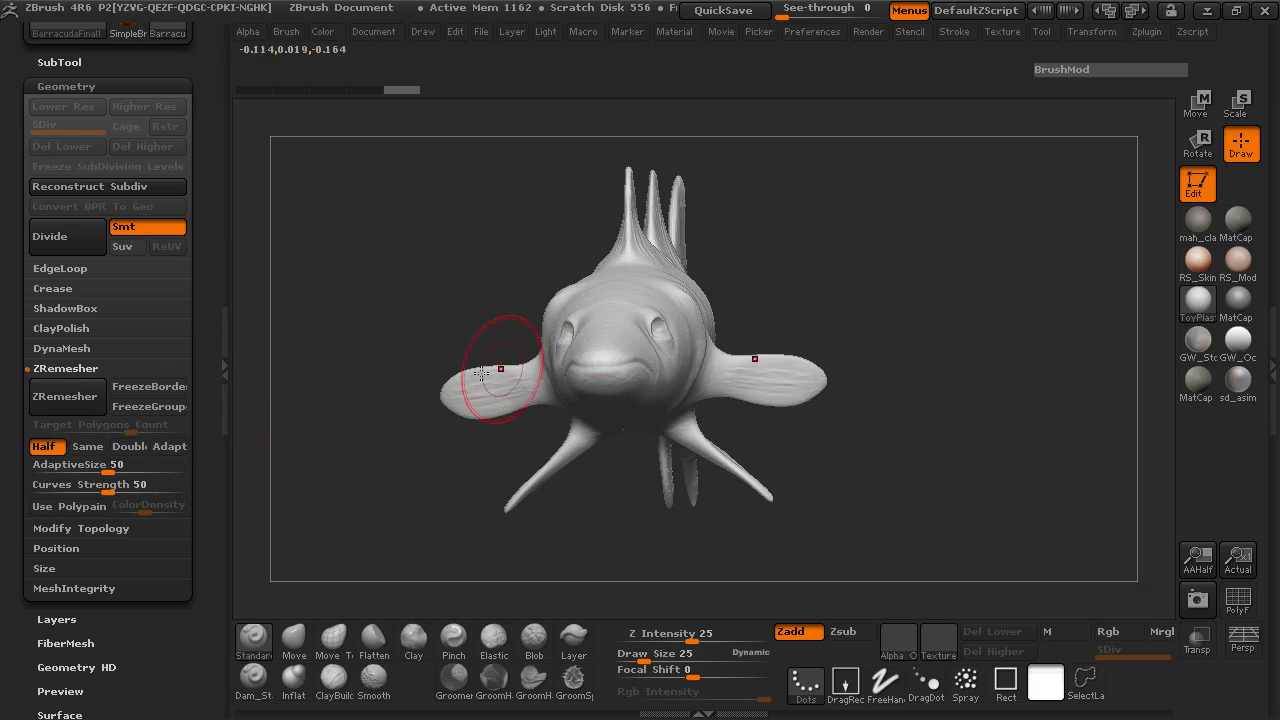
click(64, 396)
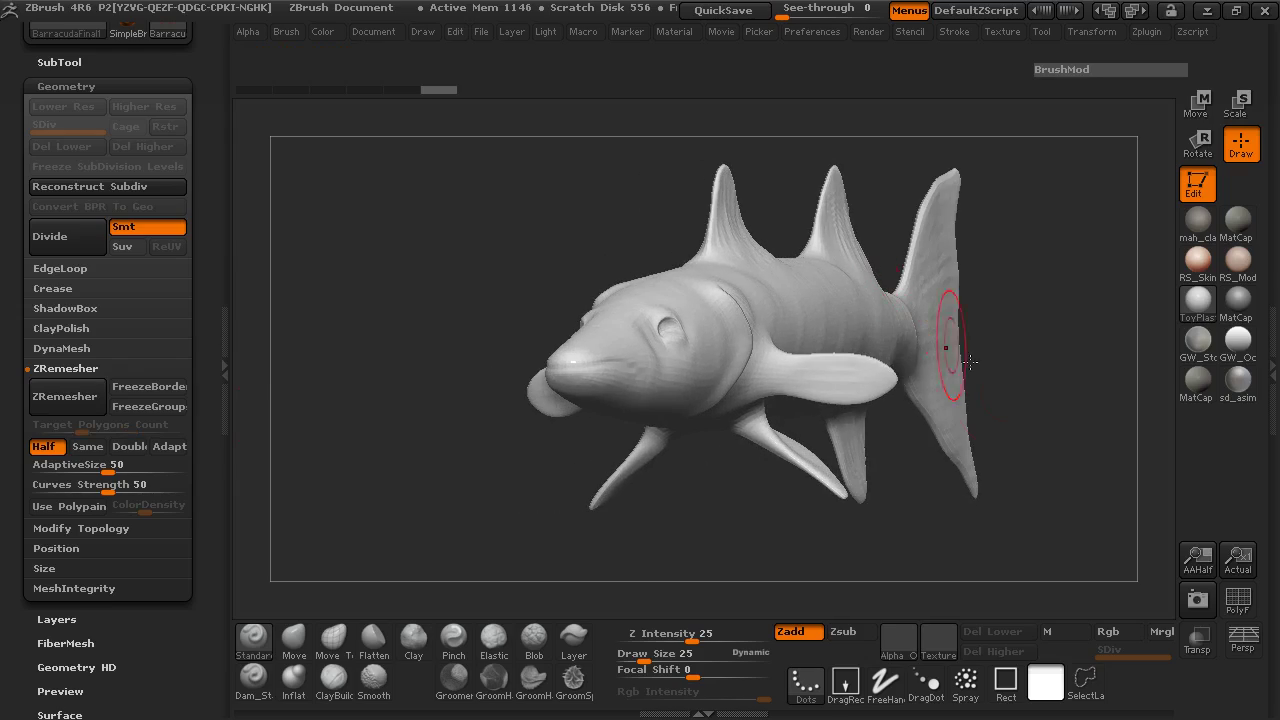
Show the polyframe and run one more ZRemesher pass on the barracuda at half the polygon count
click(1238, 598)
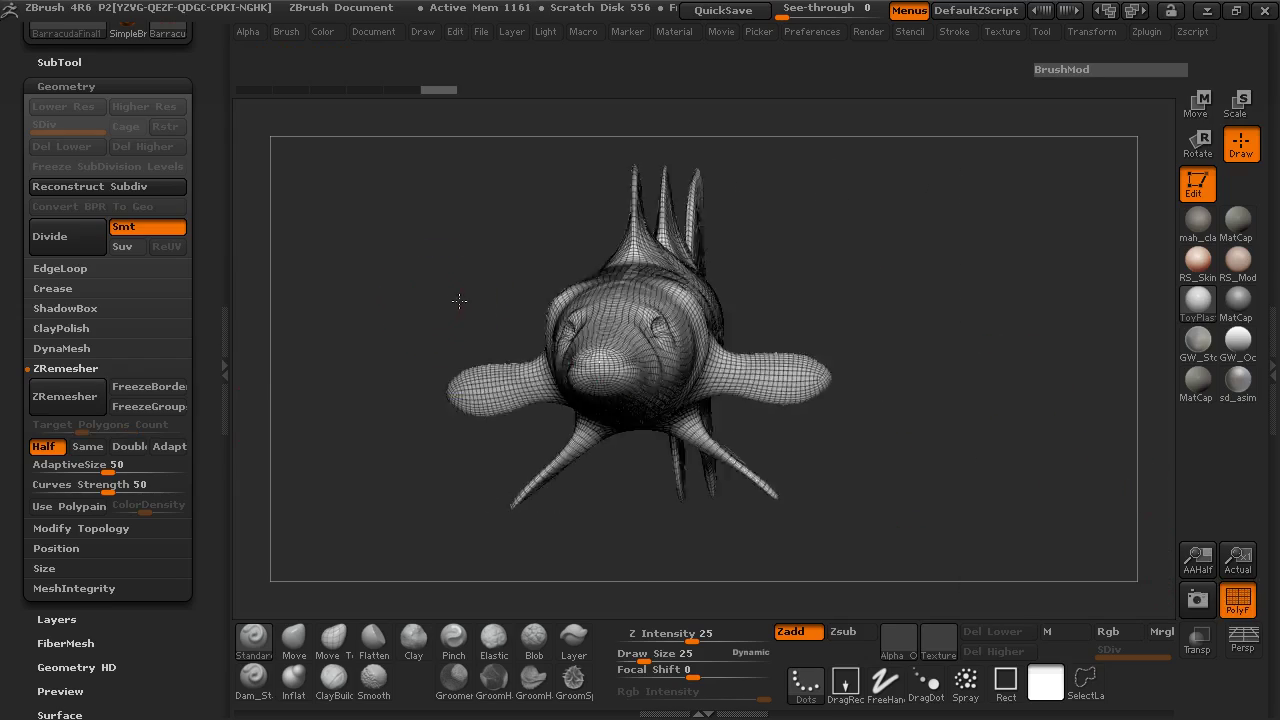
mouse_move(459, 300)
mouse_down()
mouse_move(657, 268)
mouse_move(662, 282)
mouse_move(560, 260)
mouse_move(609, 266)
mouse_move(546, 240)
mouse_up()
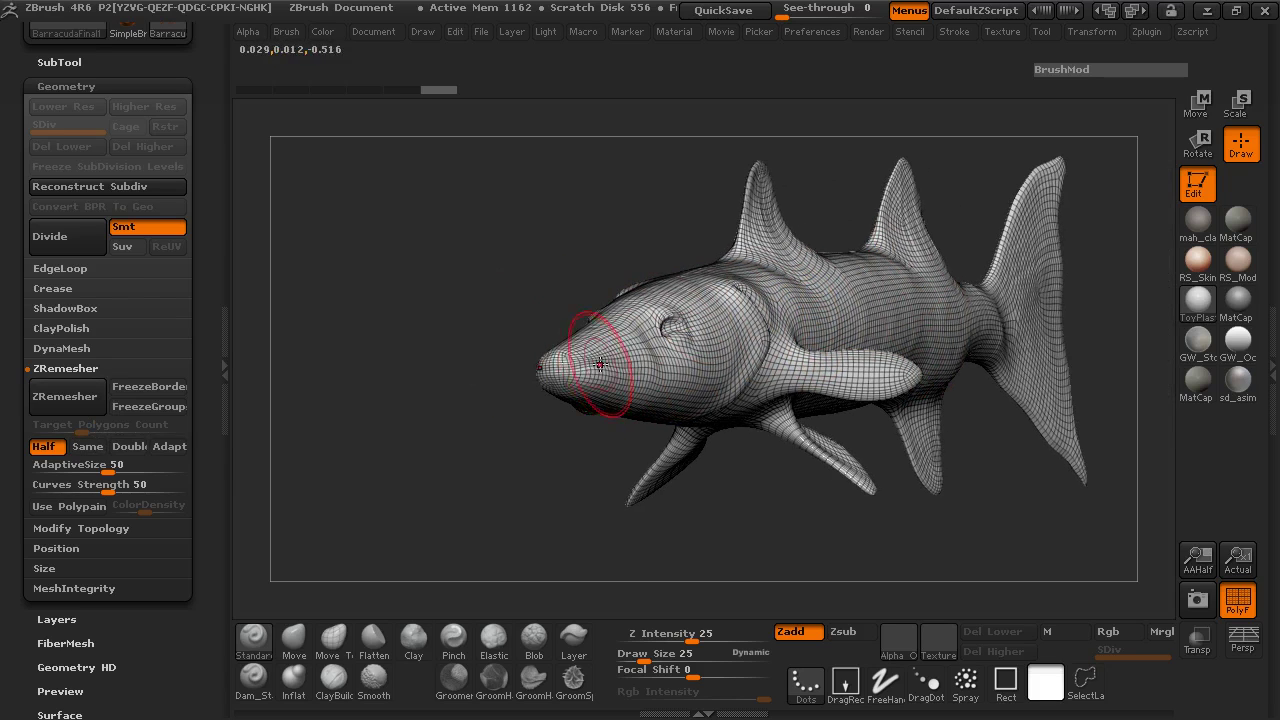
click(80, 400)
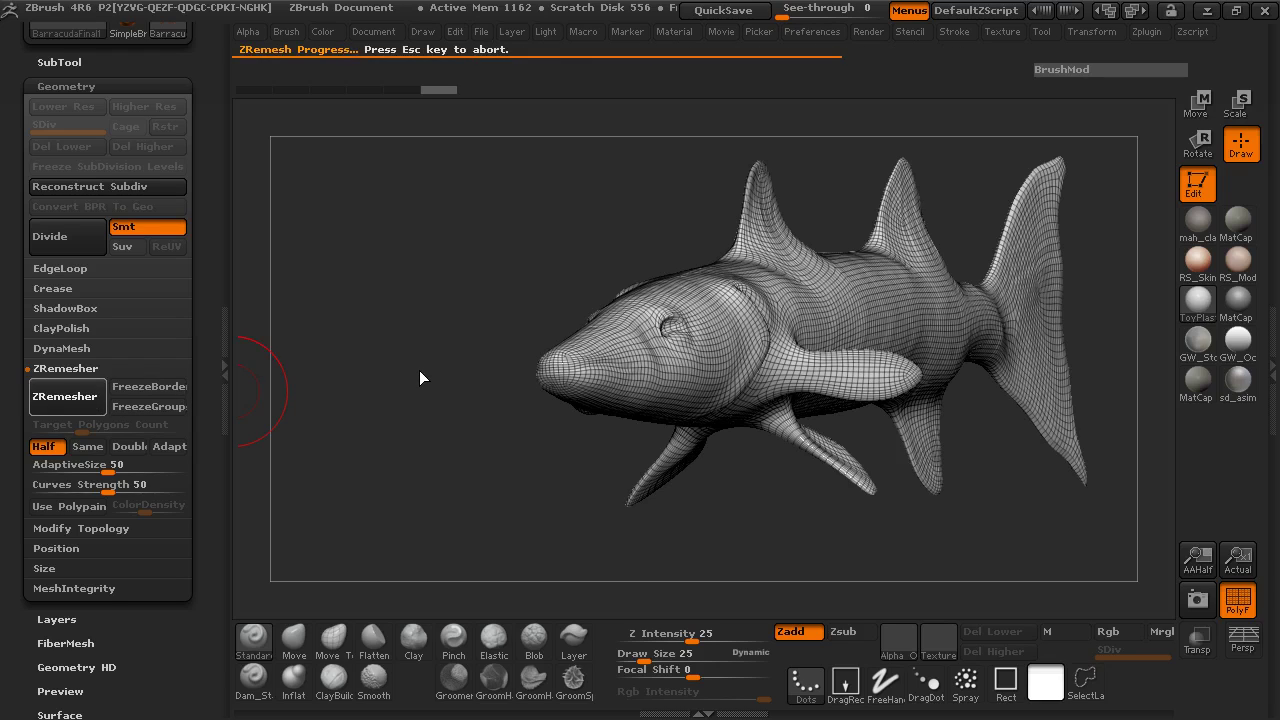
Examine the remeshed eye and gill up close, and undo all ZRemesher passes back to the decimated mesh
drag(418, 370, 420, 334)
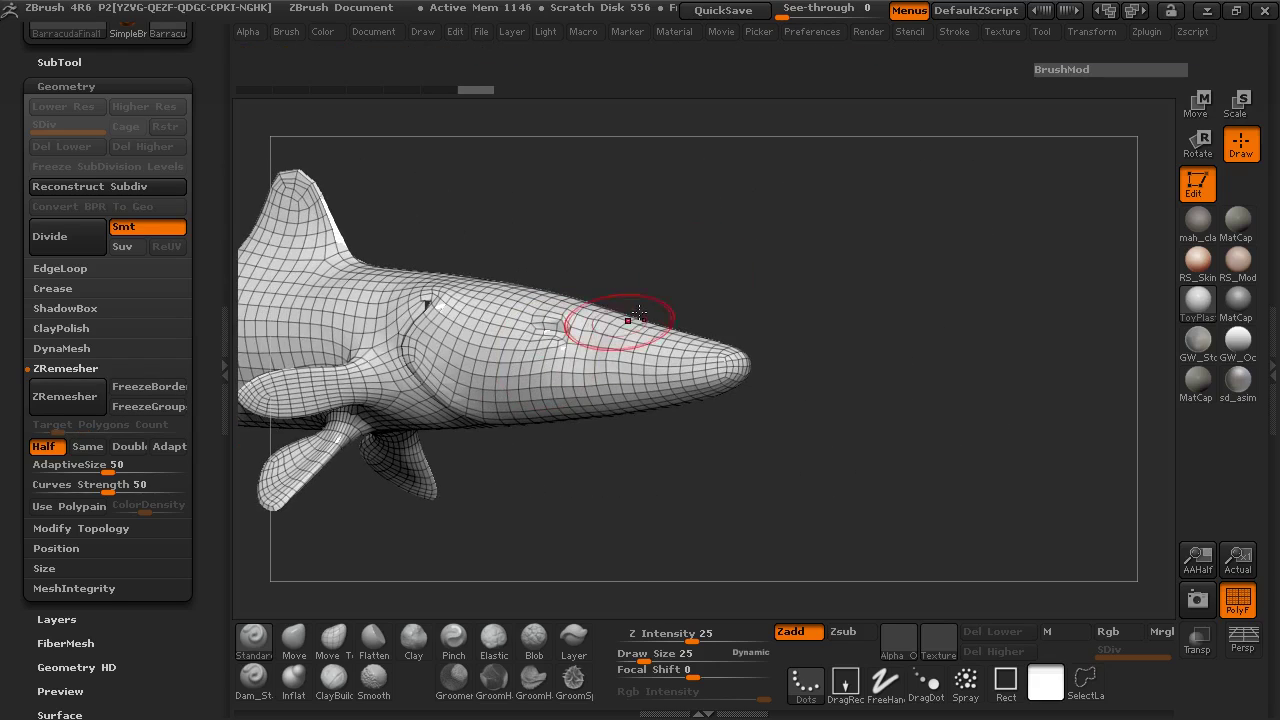
drag(715, 265, 541, 299)
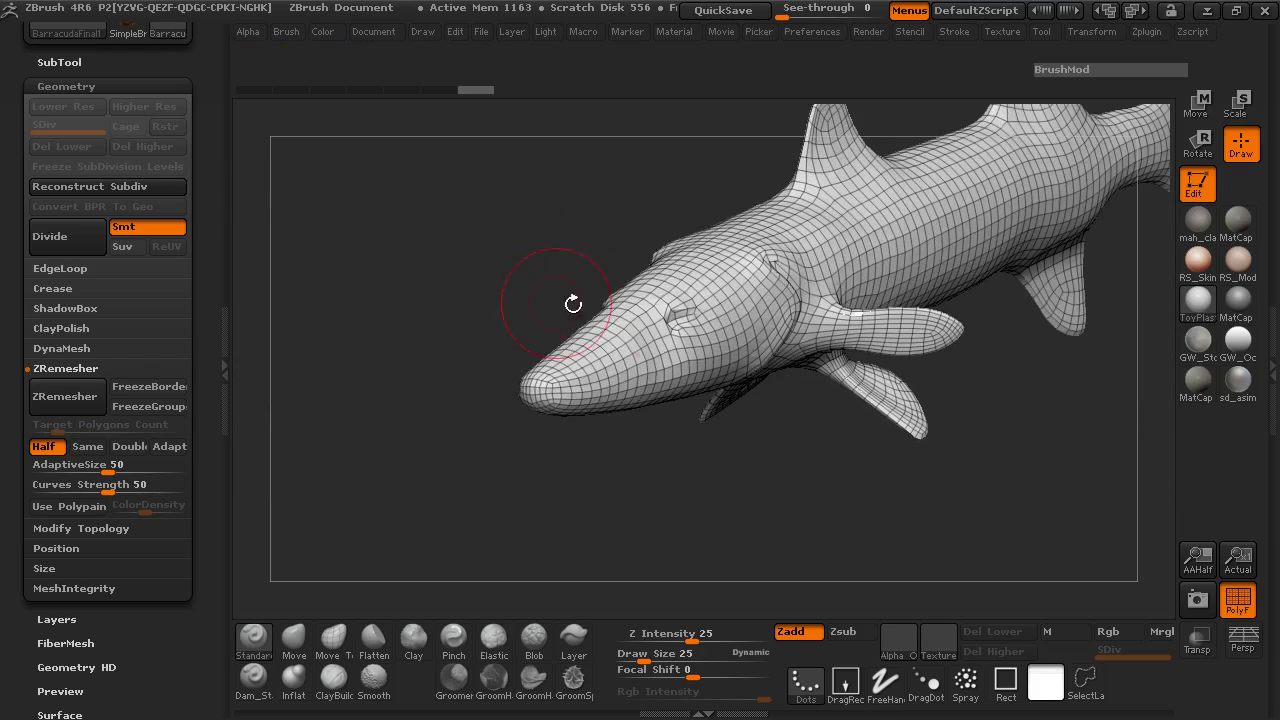
drag(701, 313, 785, 295)
mouse_move(660, 292)
mouse_down()
mouse_move(754, 291)
mouse_move(797, 368)
mouse_up()
mouse_move(530, 452)
ctrl+right_down()
mouse_move(638, 444)
mouse_move(932, 470)
ctrl+right_up()
mouse_move(757, 474)
right_down()
mouse_move(772, 482)
mouse_move(777, 460)
mouse_move(683, 395)
mouse_move(300, 438)
mouse_move(228, 518)
mouse_move(376, 533)
mouse_move(474, 523)
mouse_move(430, 550)
right_up()
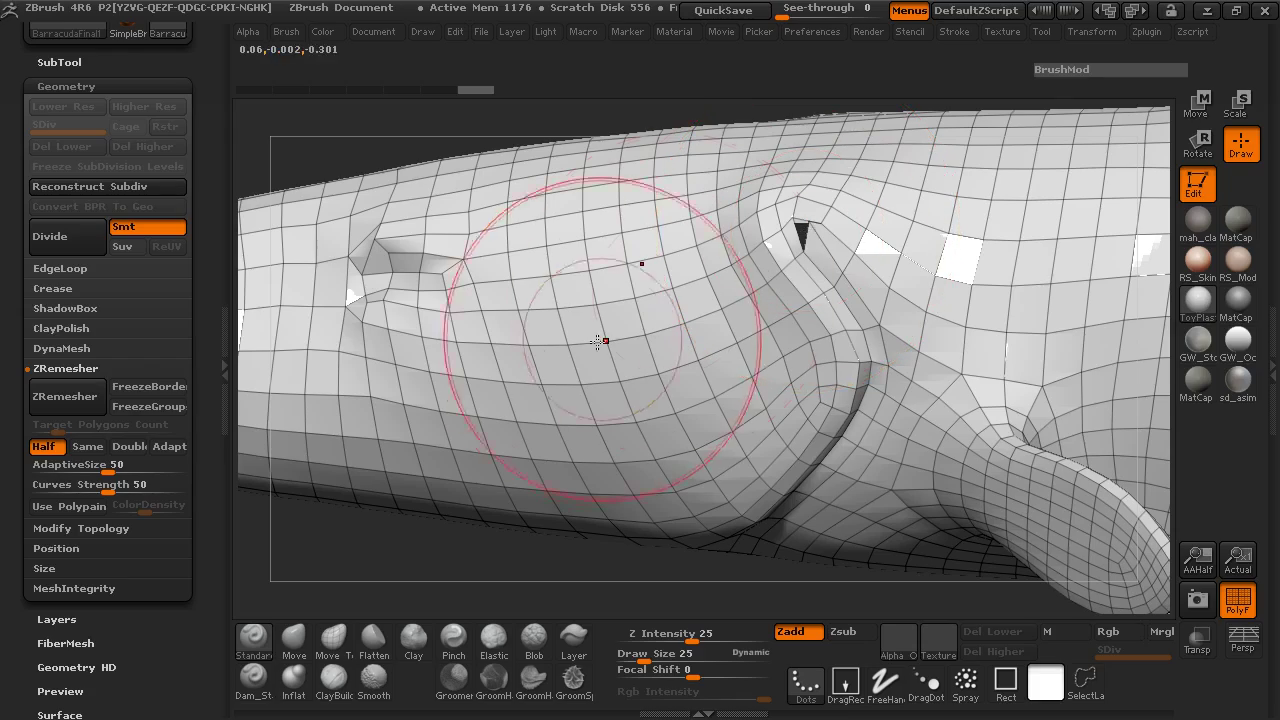
key(ctrl+d)
key(ctrl+d)
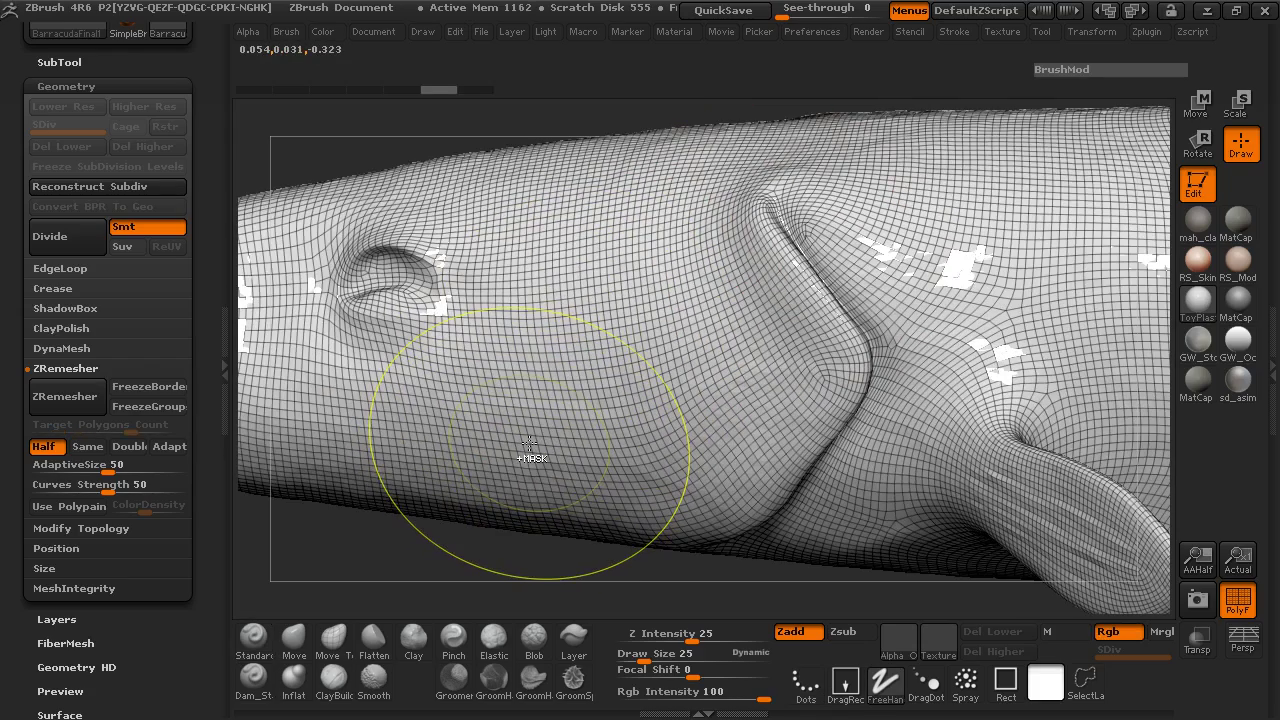
key(ctrl+z)
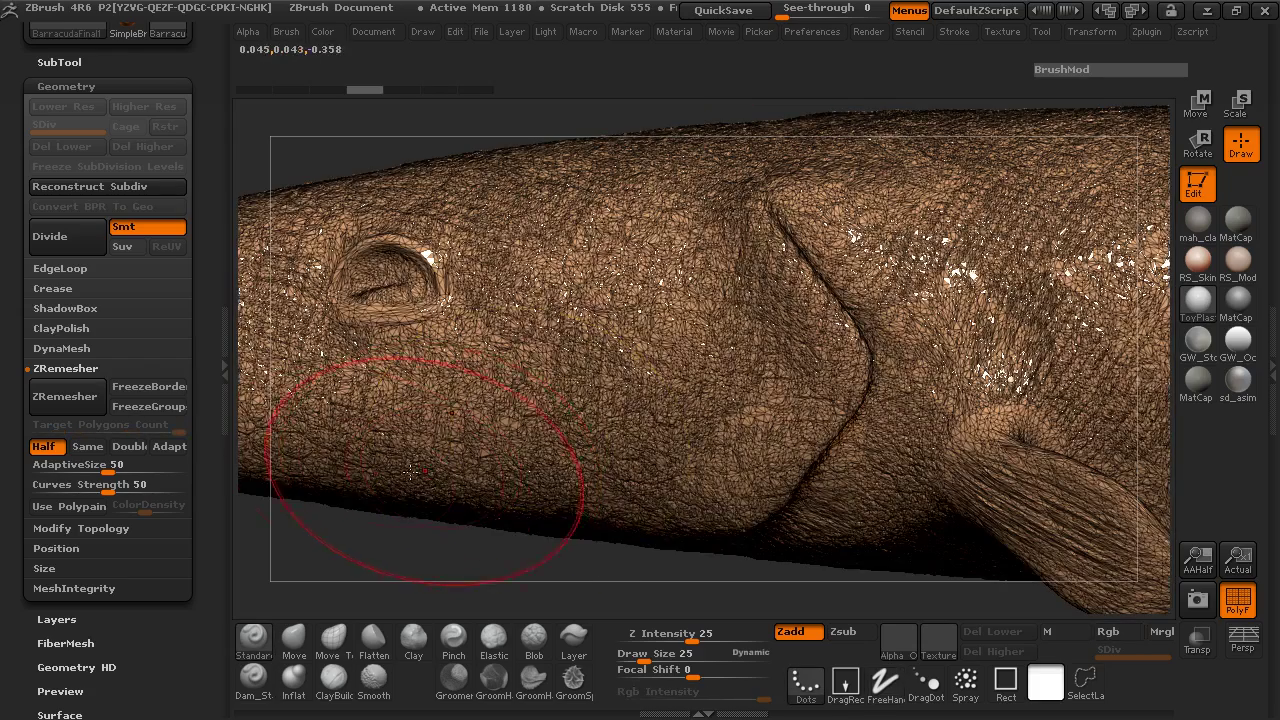
Turn off Half, set ZRemesher's Target Polygons Count to 75 and remesh the decimated barracuda
click(46, 447)
click(110, 425)
text(75)
key(Return)
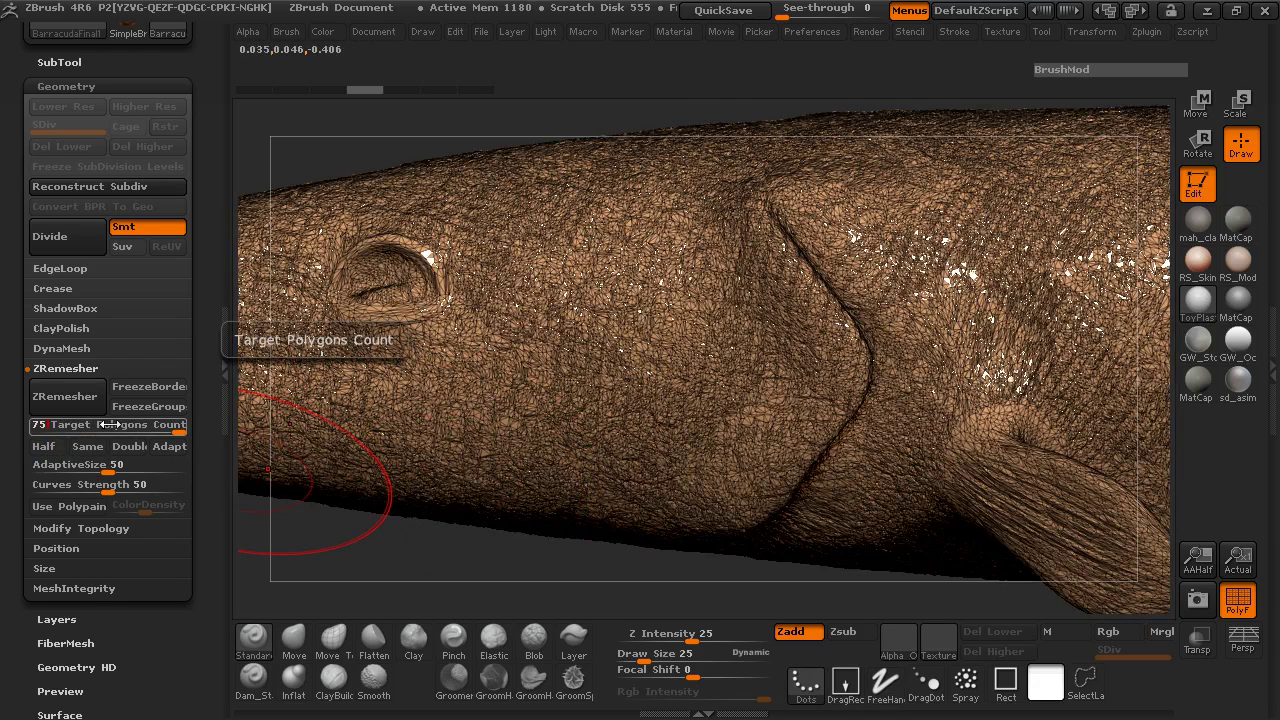
click(66, 407)
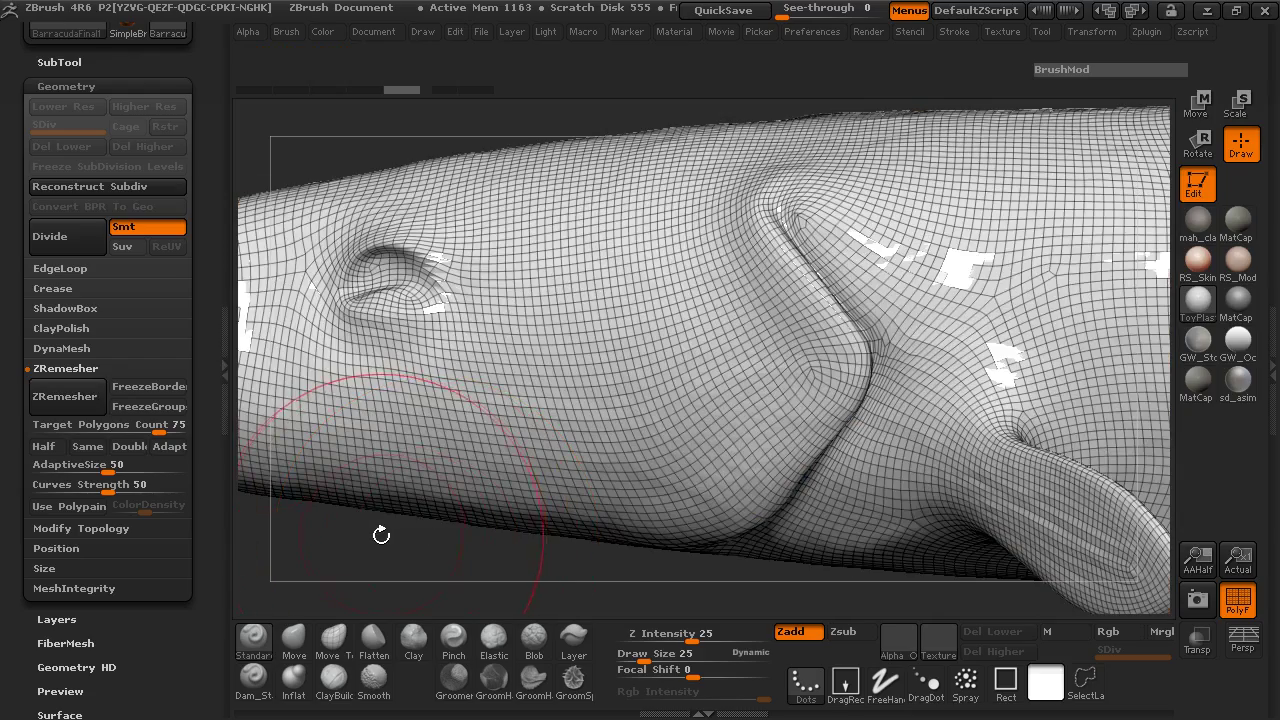
Enable Half and run ZRemesher on the barracuda twice in succession, checking the head topology between passes
mouse_move(381, 535)
mouse_down()
mouse_move(420, 505)
mouse_move(374, 526)
mouse_up()
click(46, 446)
click(64, 396)
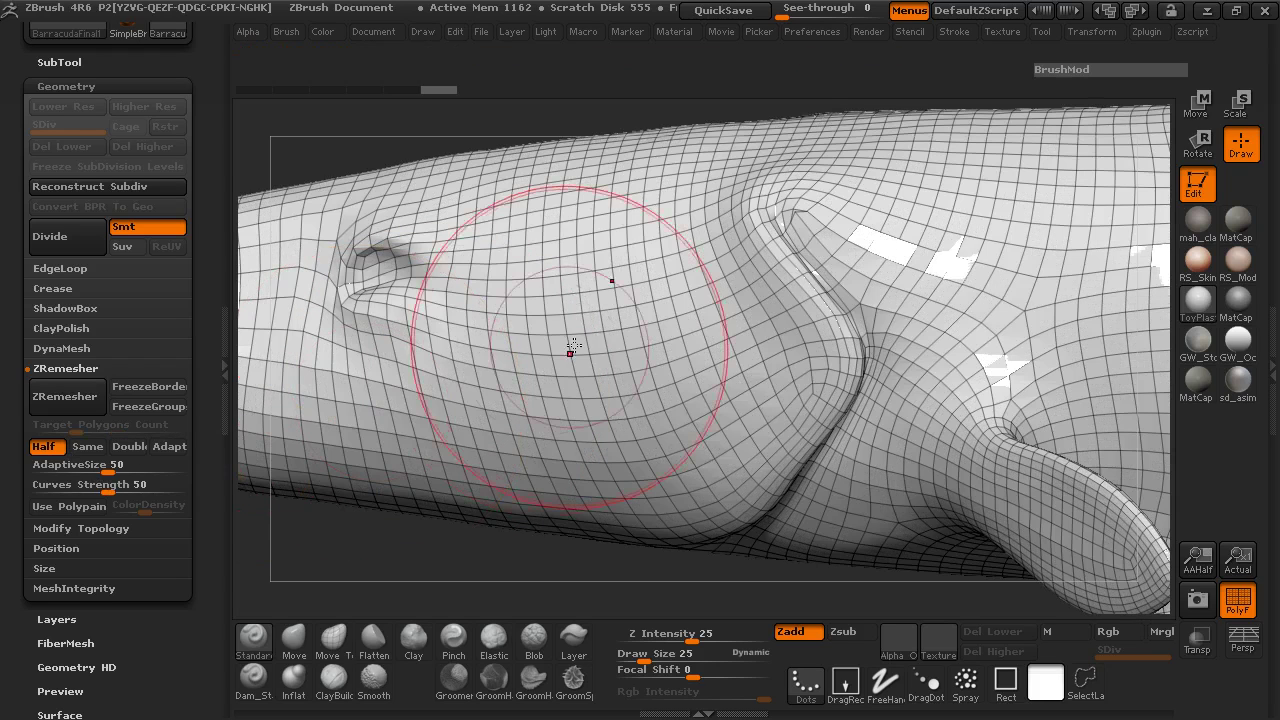
drag(390, 540, 491, 526)
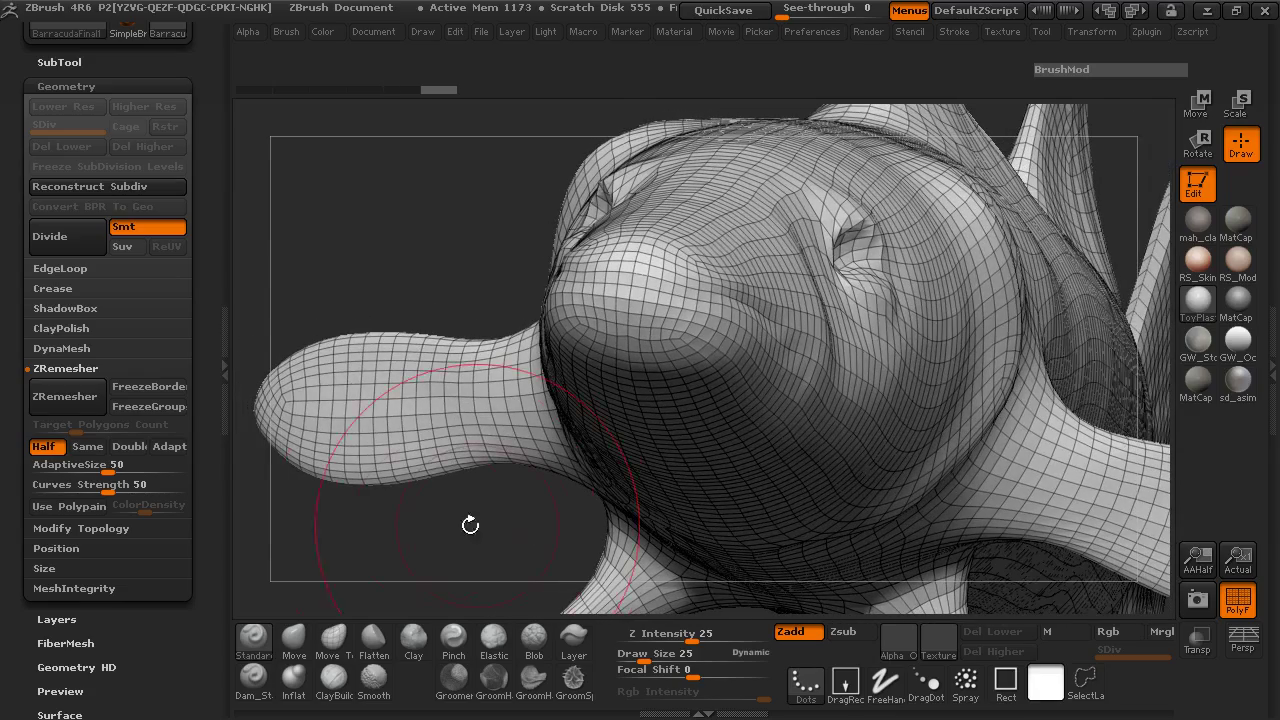
click(90, 398)
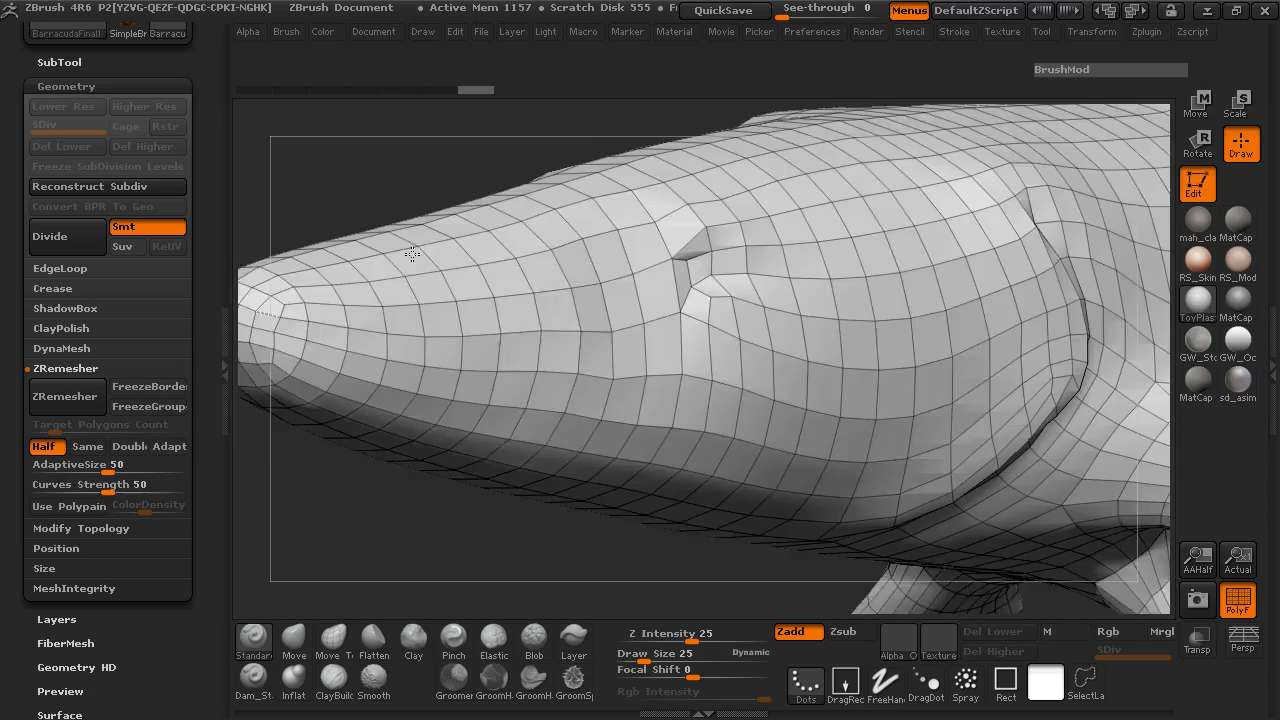
Check the remeshed topology from head to tail and export the low-poly body to the Desktop as BarracudaBodyLow in OBJ format
drag(412, 254, 500, 263)
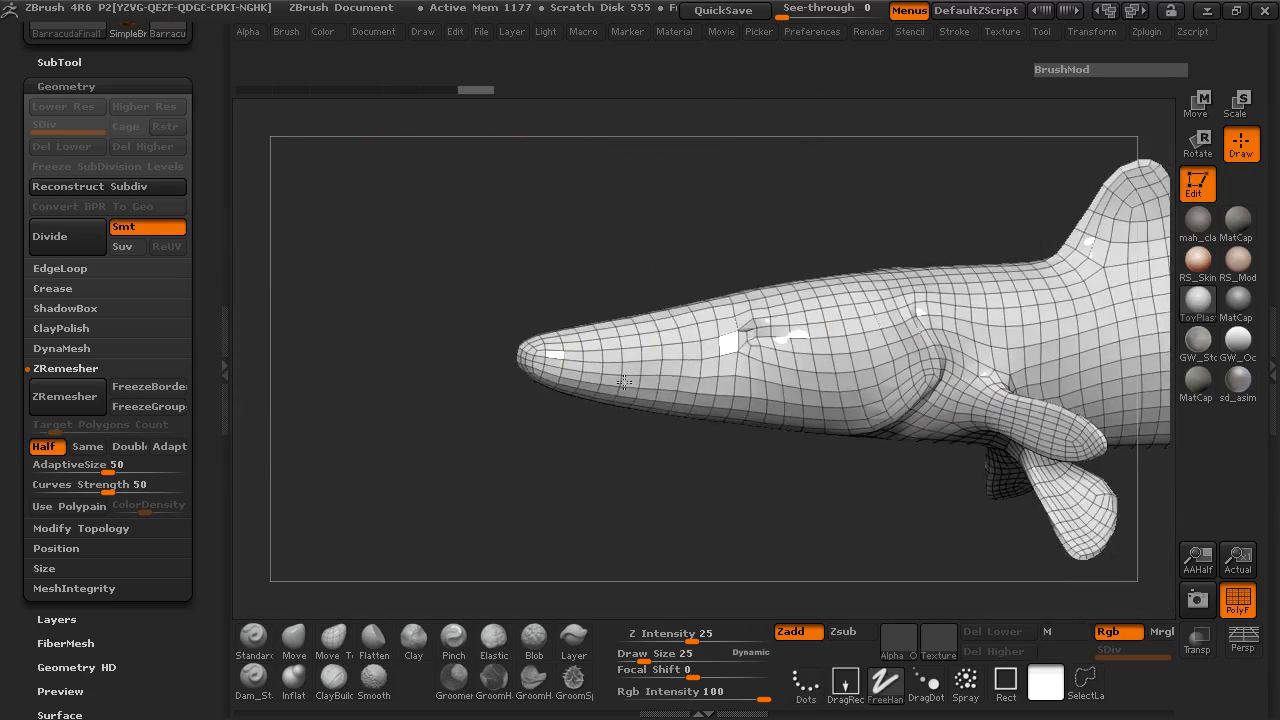
mouse_move(1040, 160)
mouse_down()
mouse_move(997, 157)
mouse_move(1051, 153)
mouse_move(999, 197)
mouse_move(546, 189)
mouse_move(546, 220)
mouse_move(551, 200)
mouse_up()
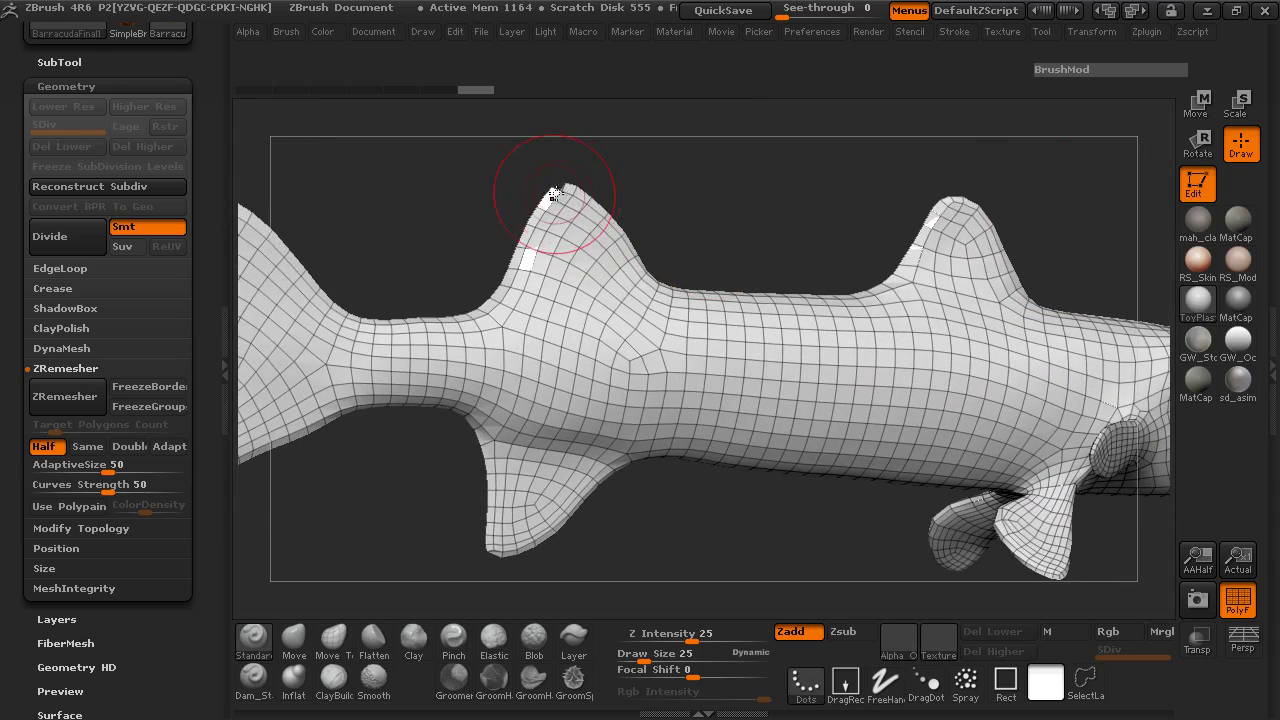
alt+drag(608, 191, 940, 112)
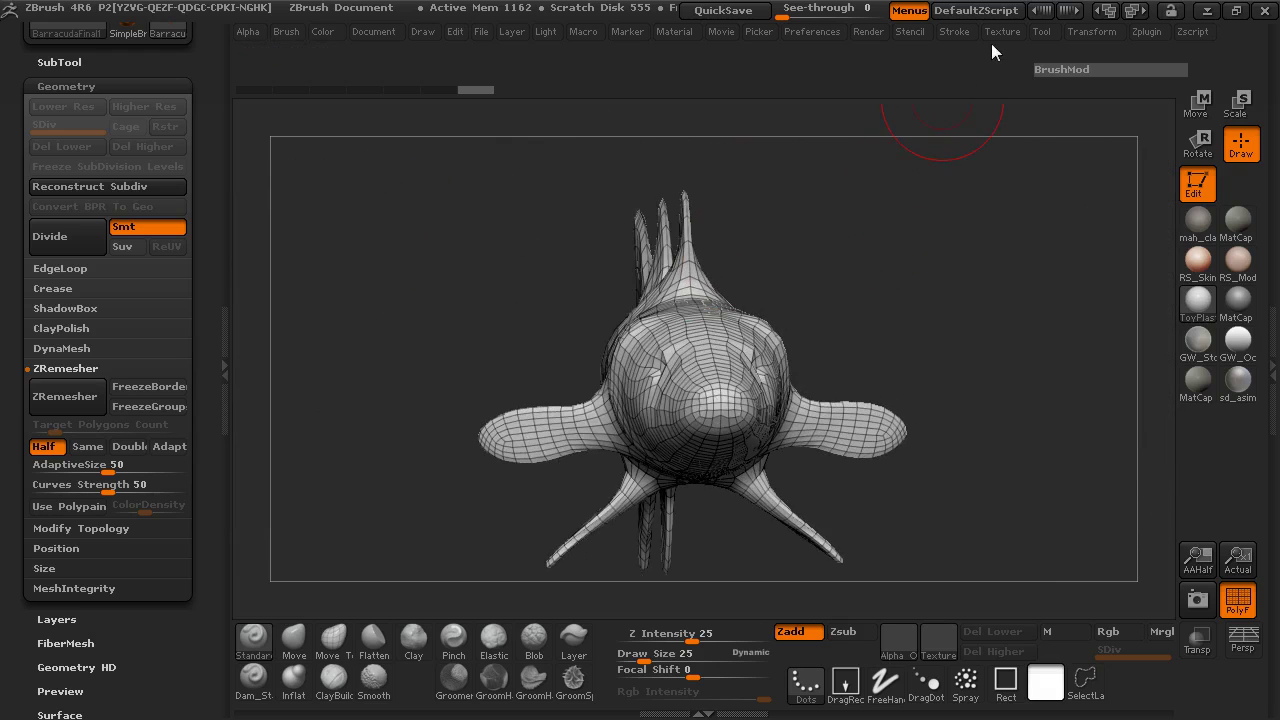
click(1045, 31)
click(1152, 87)
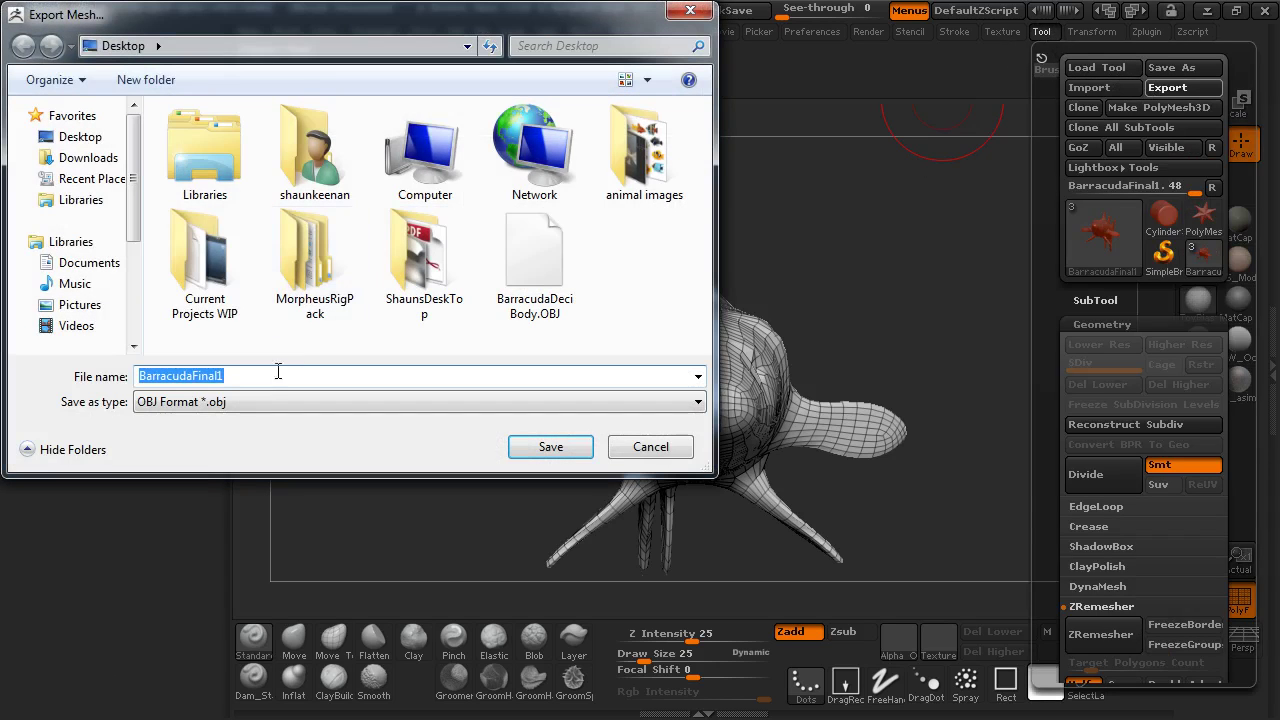
click(265, 375)
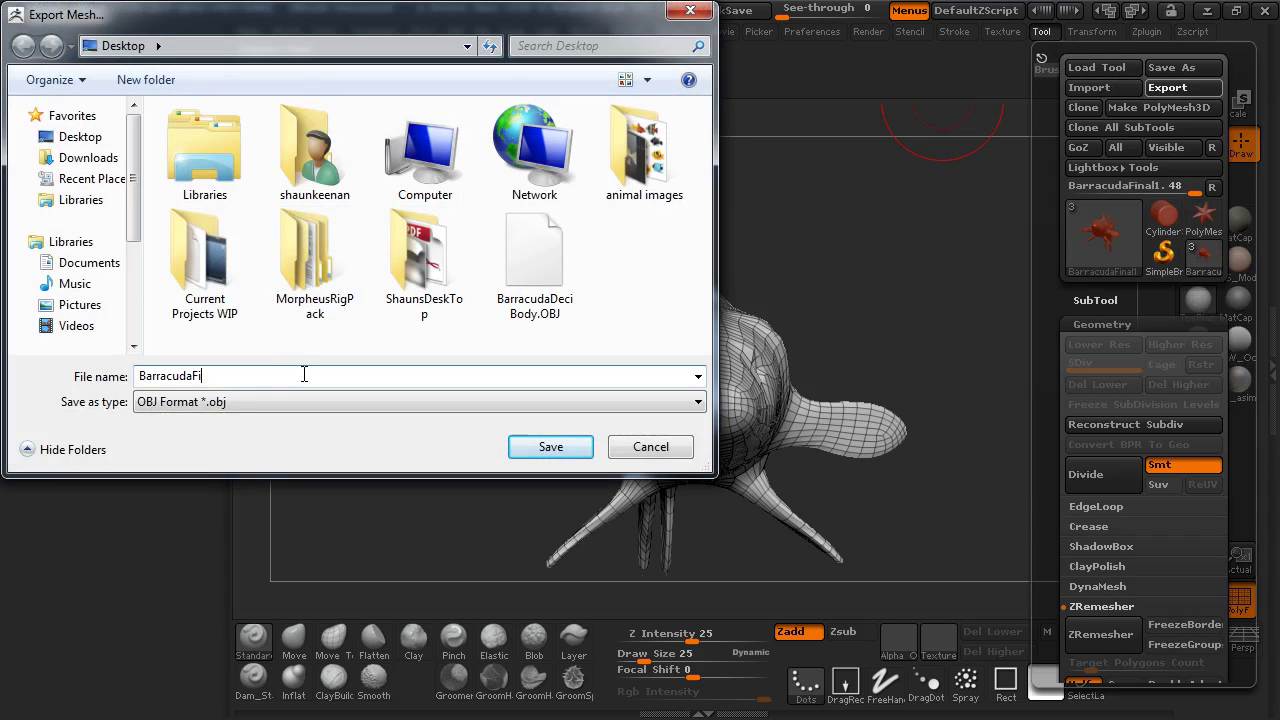
key(BackSpace)
key(BackSpace)
text(Base)
key(BackSpace)
key(BackSpace)
key(BackSpace)
key(BackSpace)
key(BackSpace)
key(BackSpace)
text(ody)
click(505, 376)
click(536, 445)
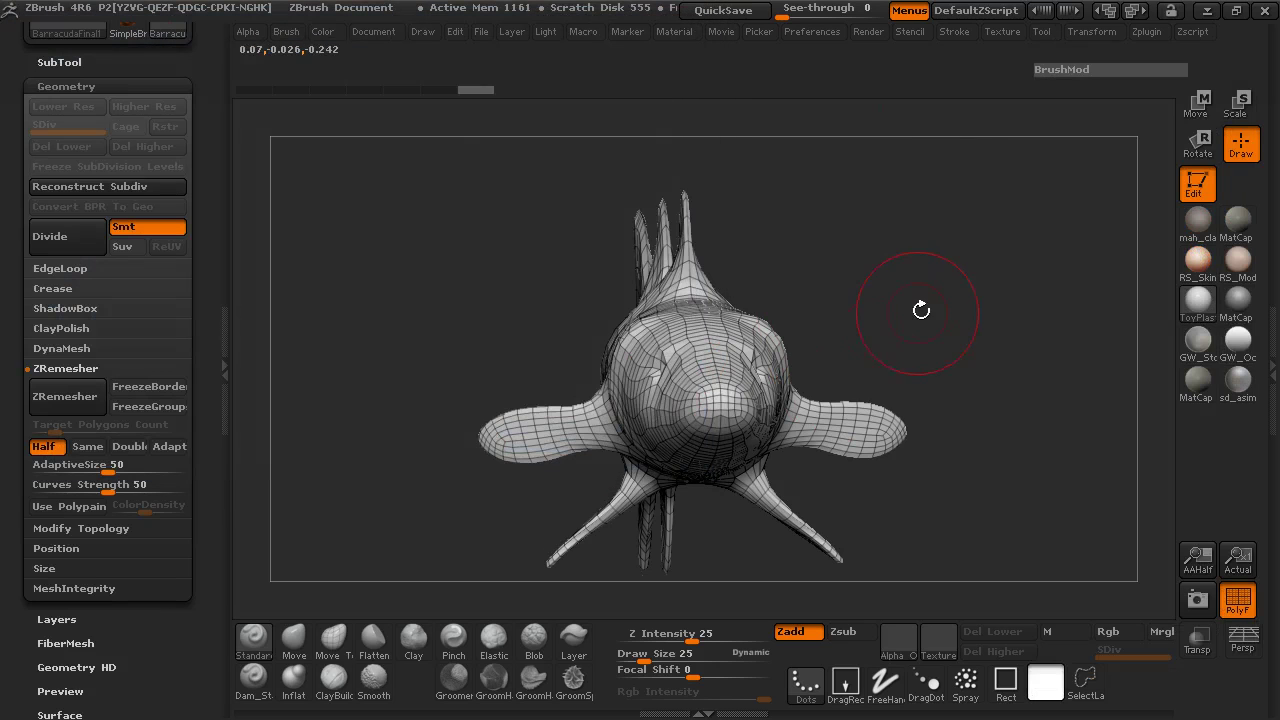
Select the eye spheres subtool PM3D_Sphere3D_1 and lower its subdivision to level 1
drag(965, 326, 418, 236)
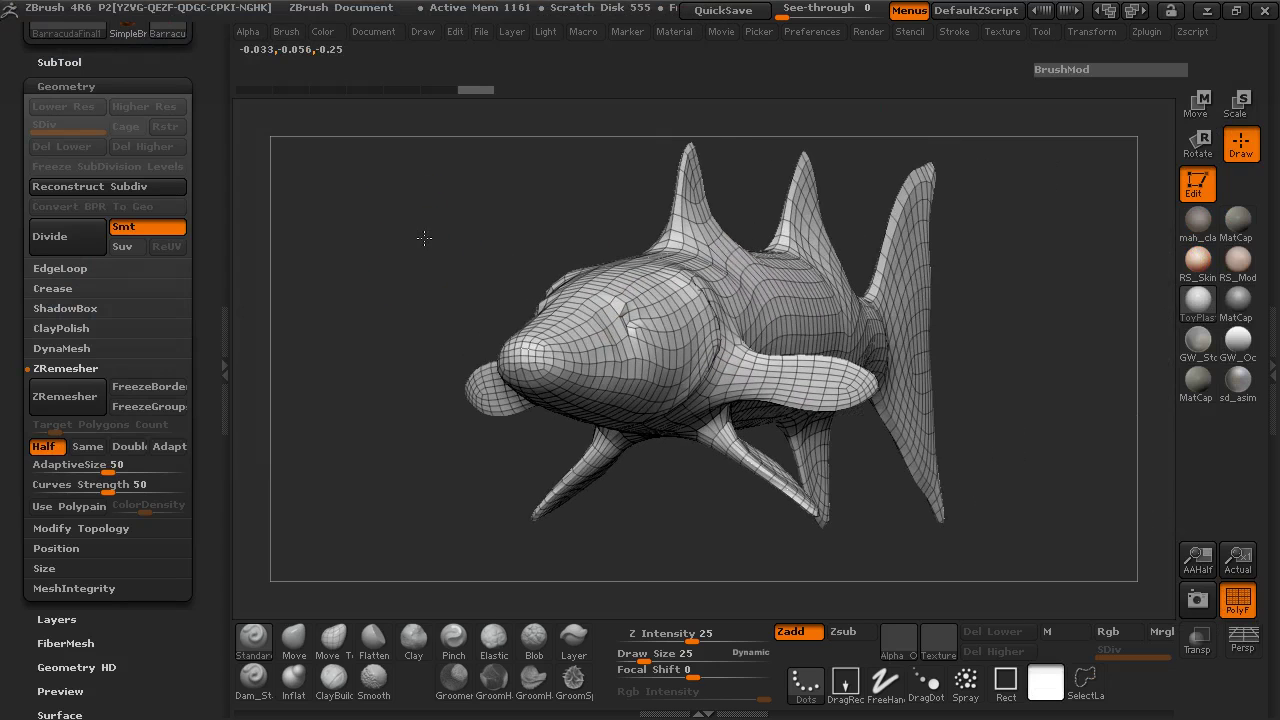
scroll(168, 256, up, 3)
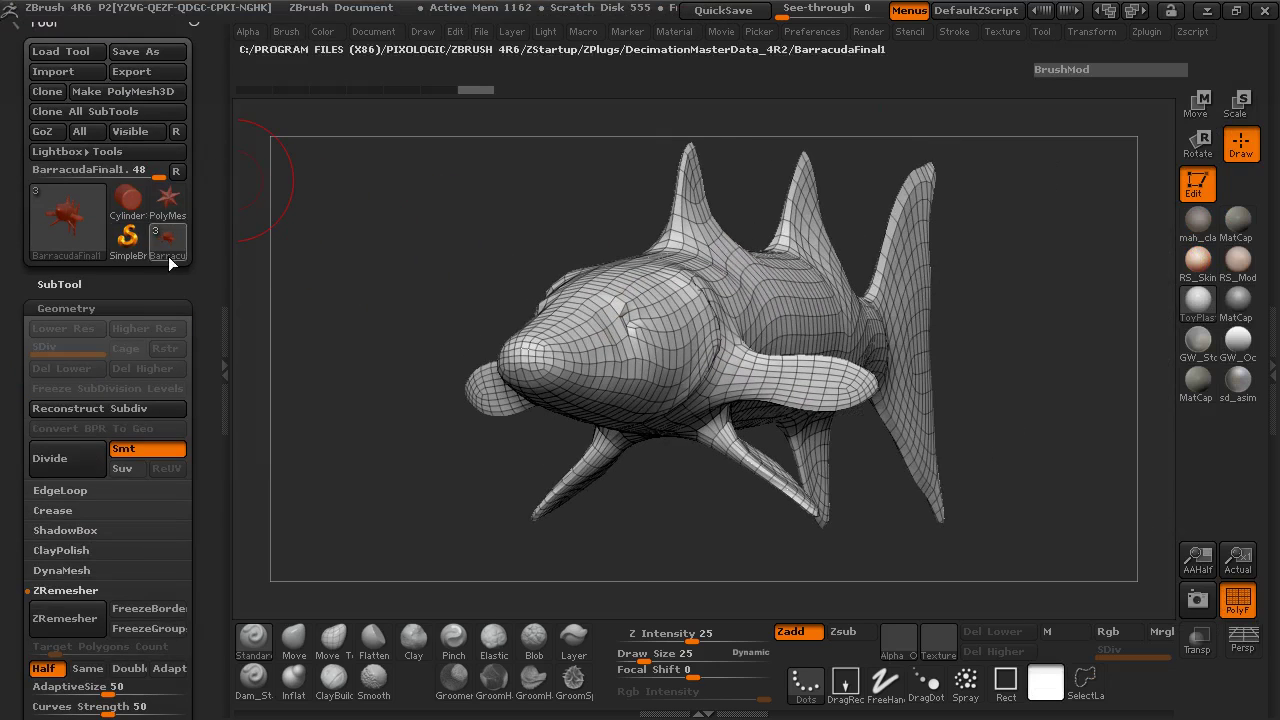
click(60, 284)
click(52, 165)
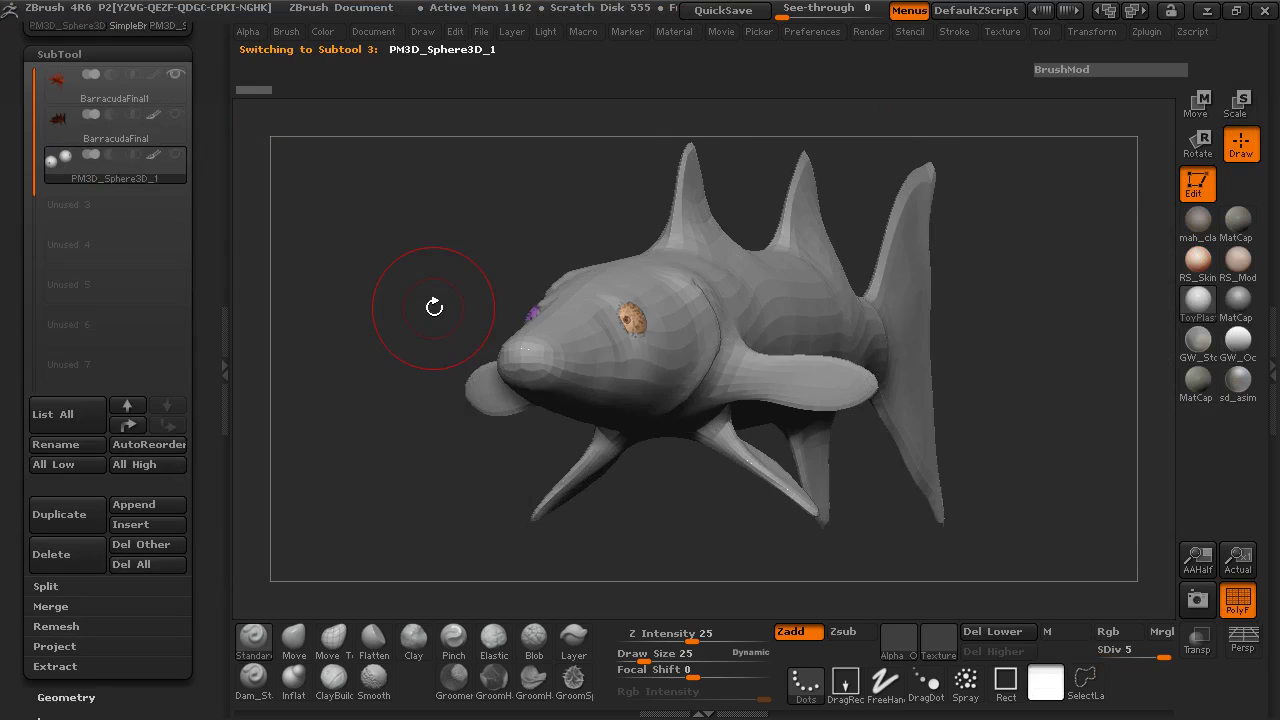
drag(409, 291, 410, 253)
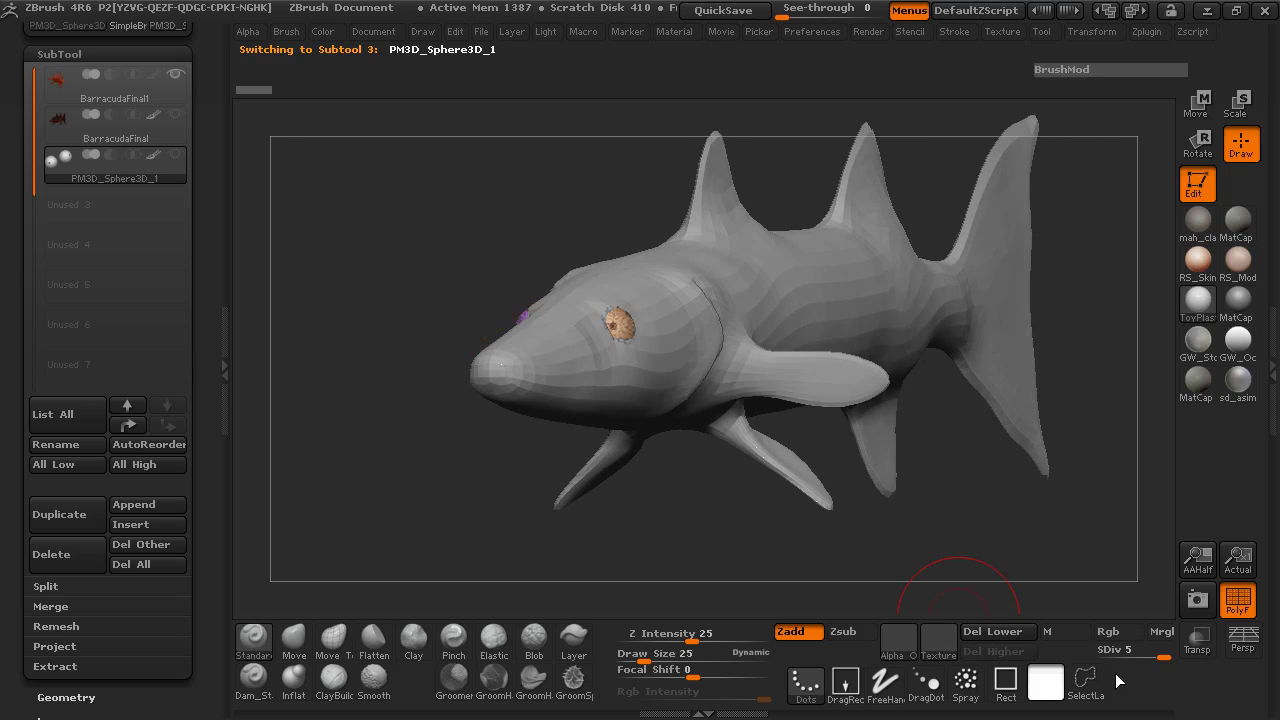
click(1102, 655)
drag(1000, 478, 991, 120)
Export the low-resolution eye spheres to the Desktop as an OBJ named barraCudaEyes
click(1043, 33)
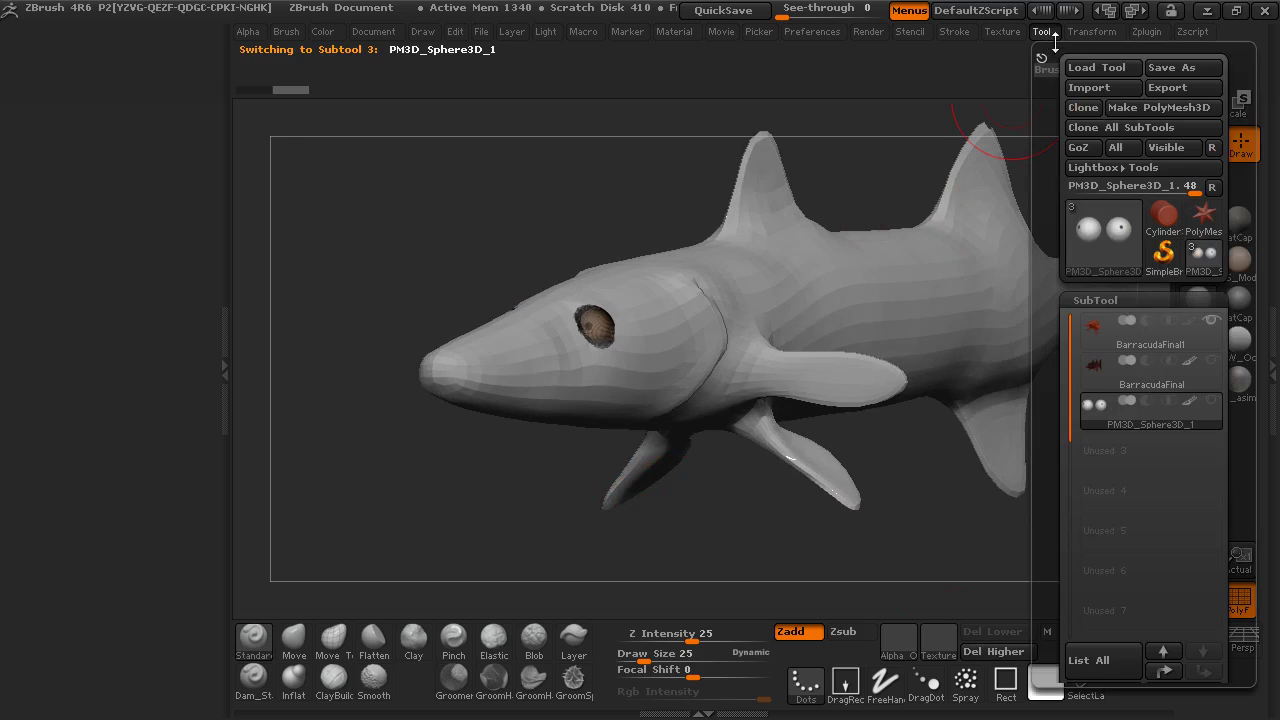
click(1160, 87)
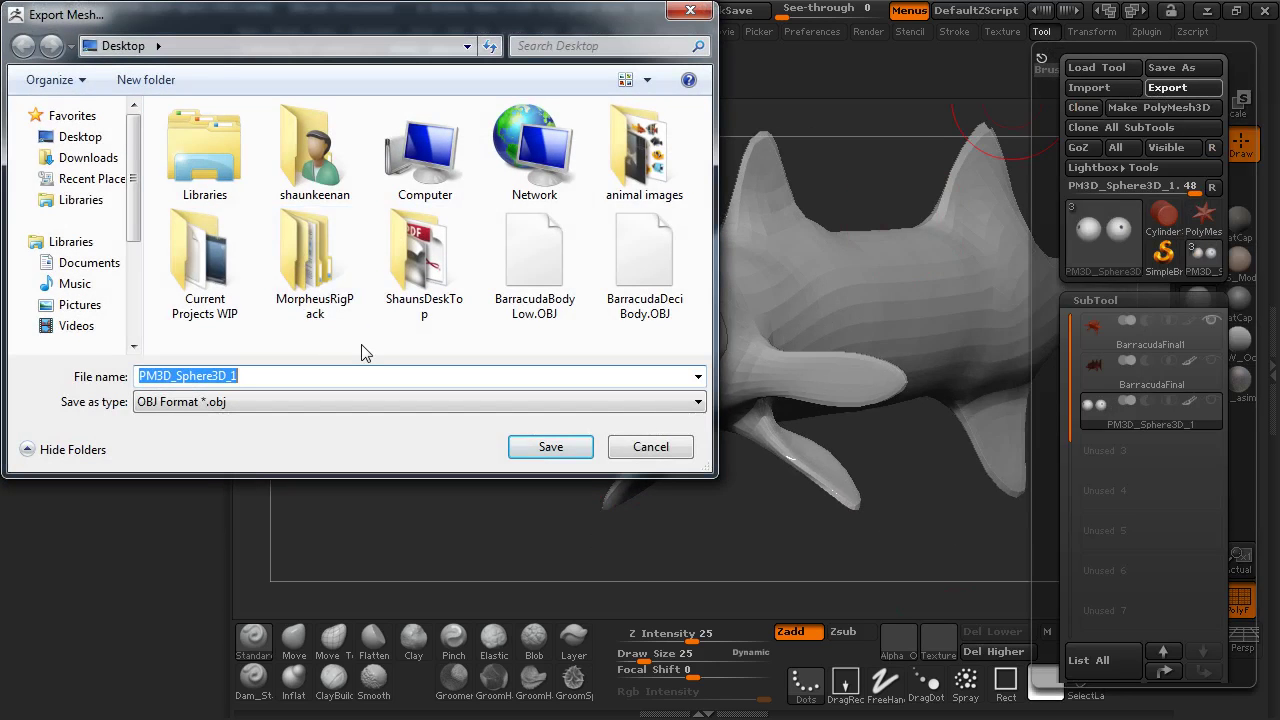
text(barra)
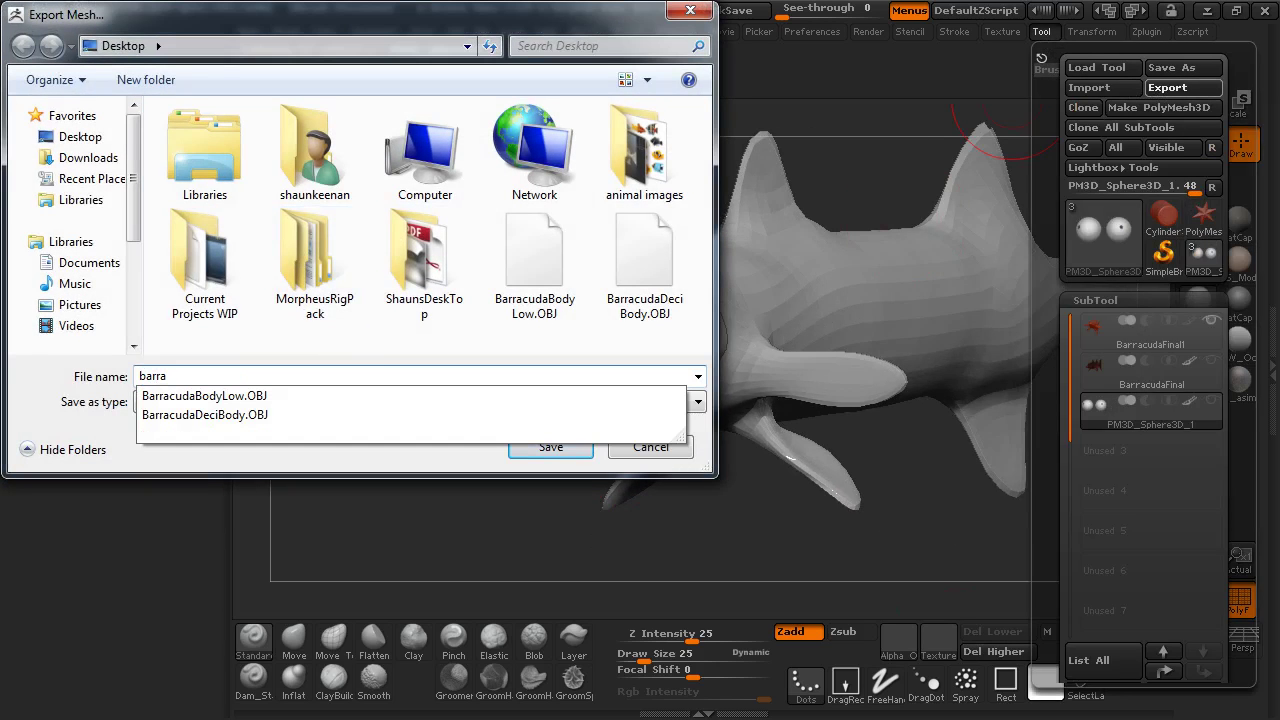
text(CudaEyes)
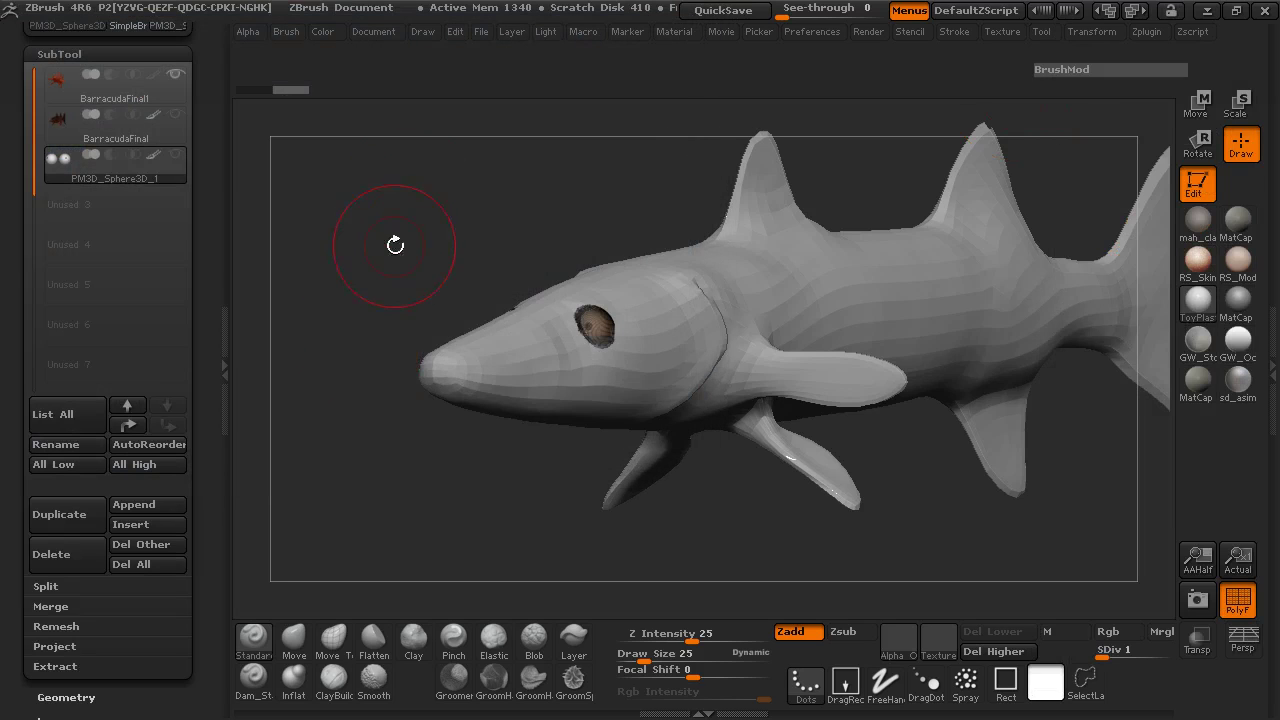
mouse_move(394, 243)
mouse_down()
mouse_move(414, 247)
mouse_move(400, 226)
mouse_move(383, 262)
mouse_move(777, 211)
mouse_move(1033, 253)
mouse_move(963, 226)
mouse_move(951, 242)
mouse_move(966, 234)
mouse_move(943, 237)
mouse_move(961, 231)
mouse_move(937, 217)
mouse_move(947, 221)
mouse_up()
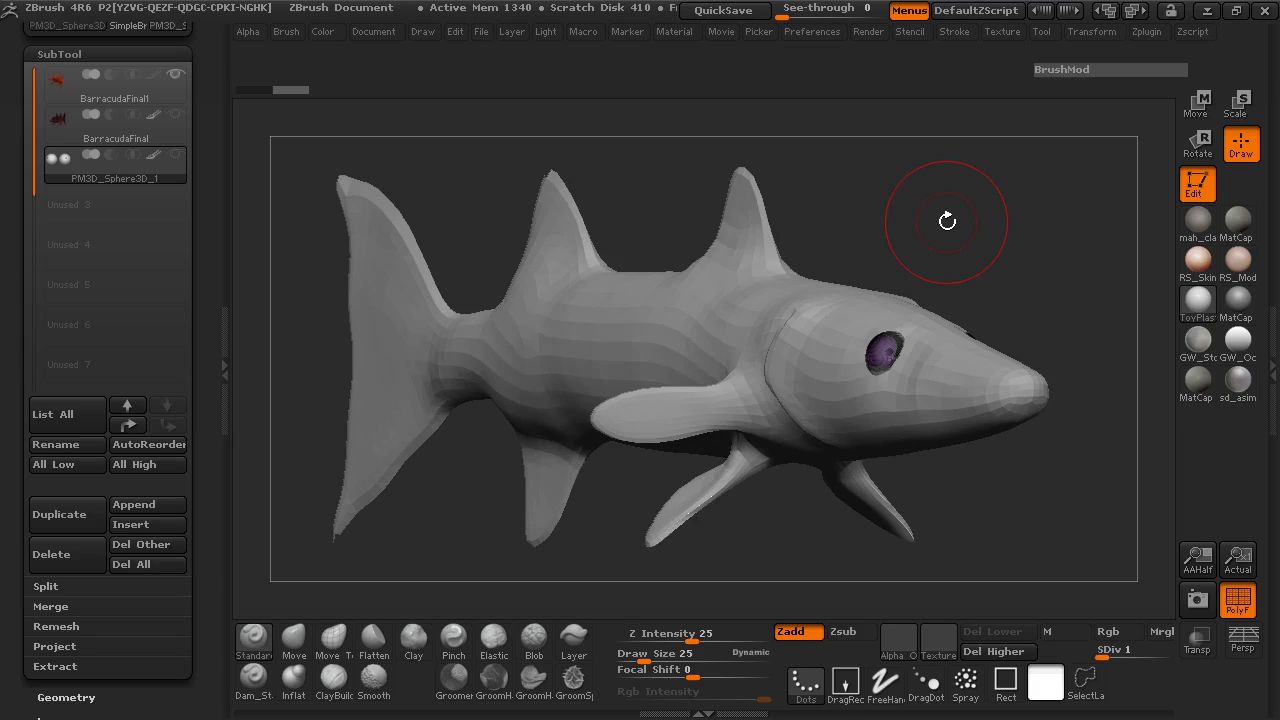